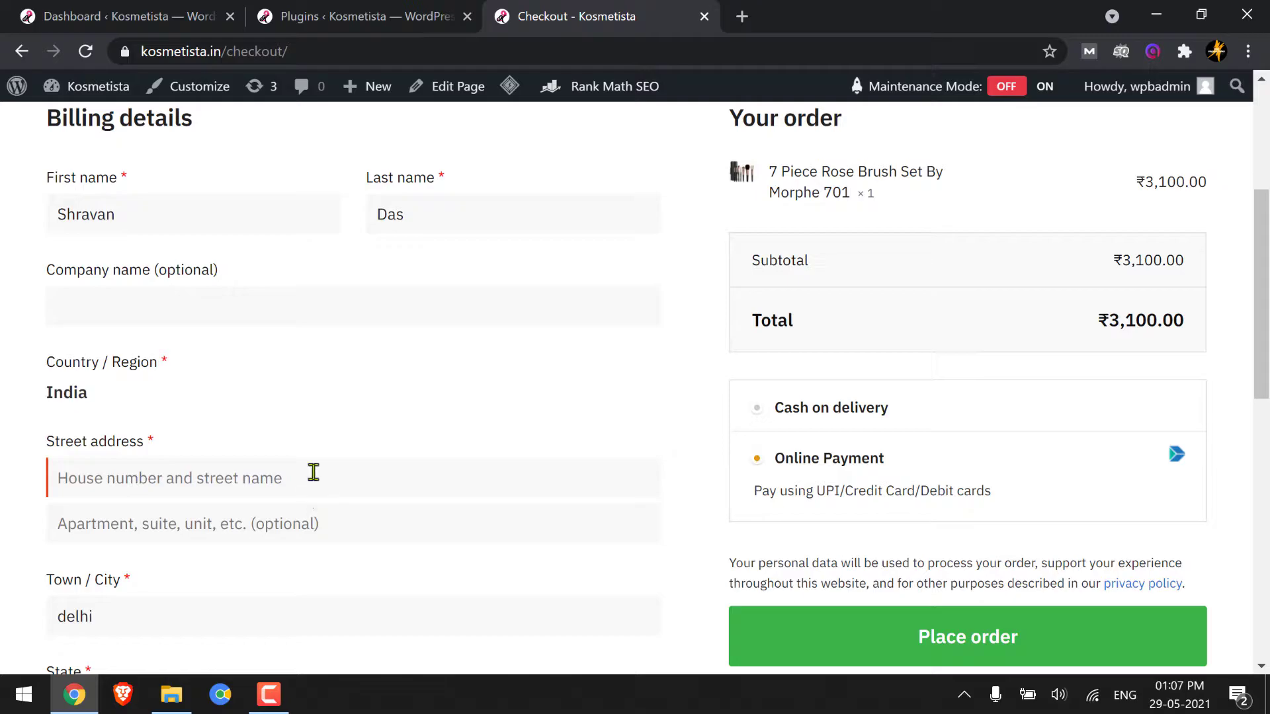
Select Cash on delivery as the payment method on the checkout page.
scroll(490, 238, "up", 5)
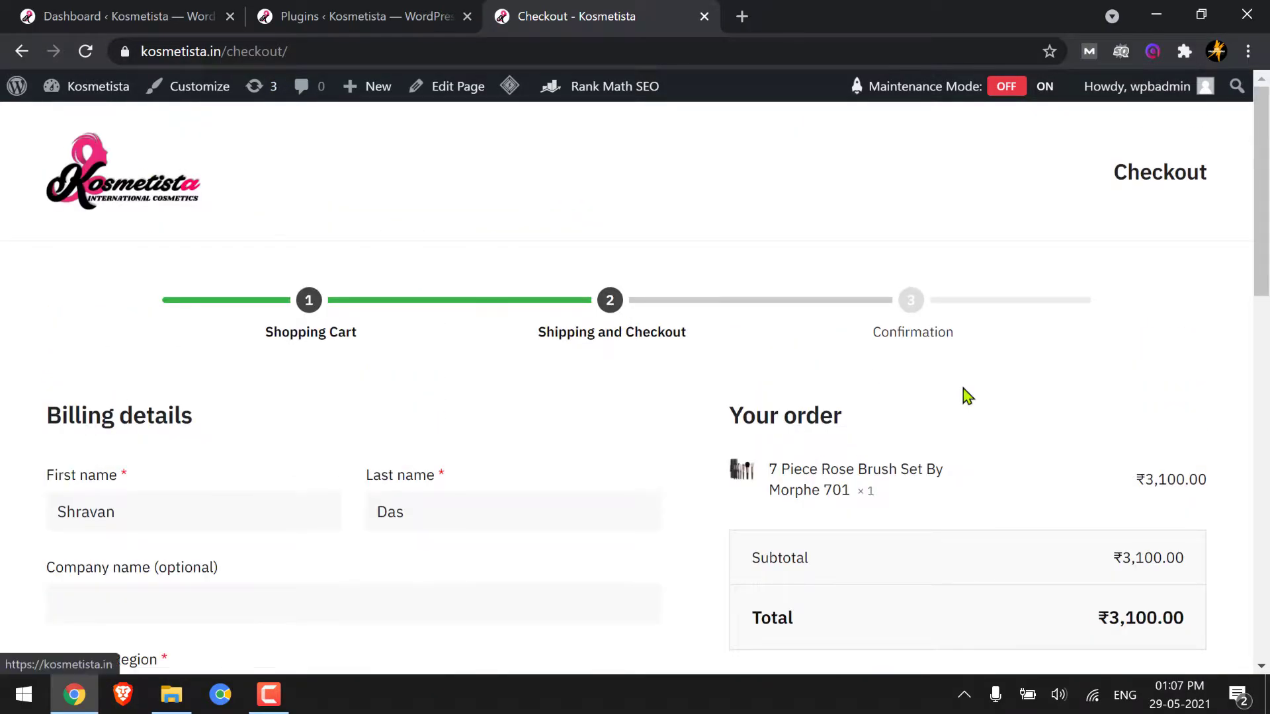
scroll(966, 395, "down", 3)
scroll(968, 397, "down", 2)
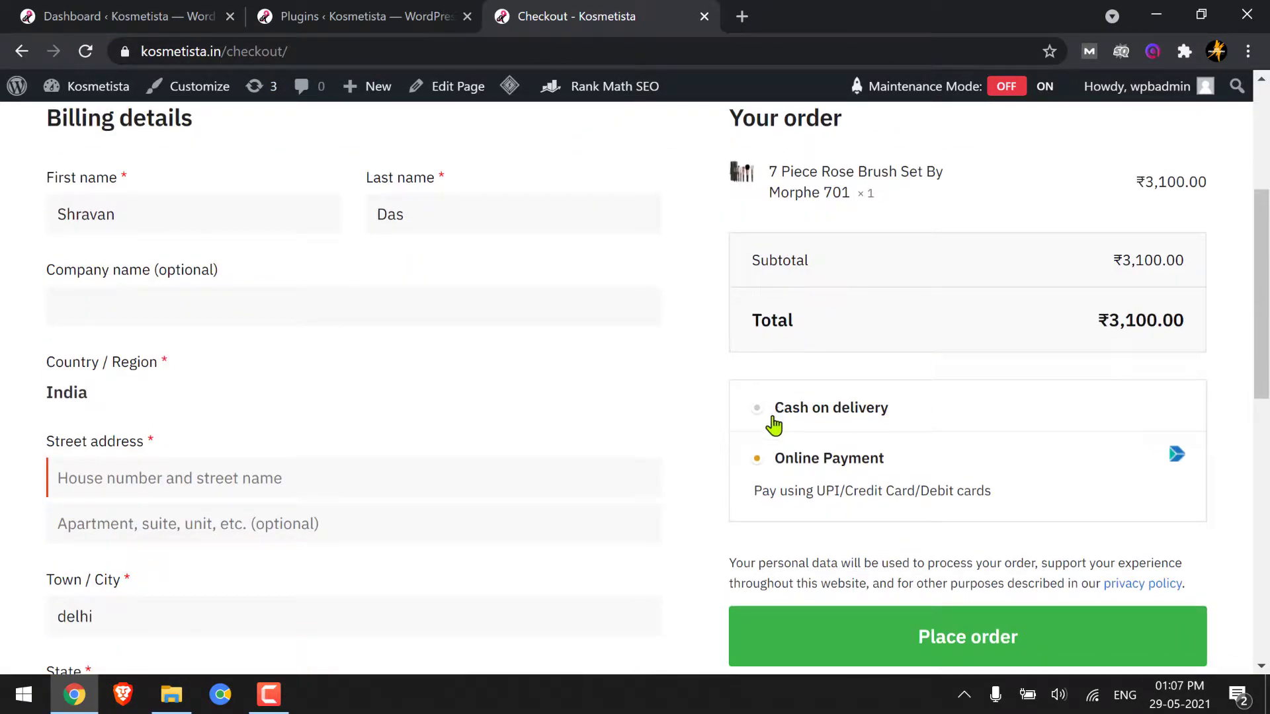
scroll(774, 423, "down", 1)
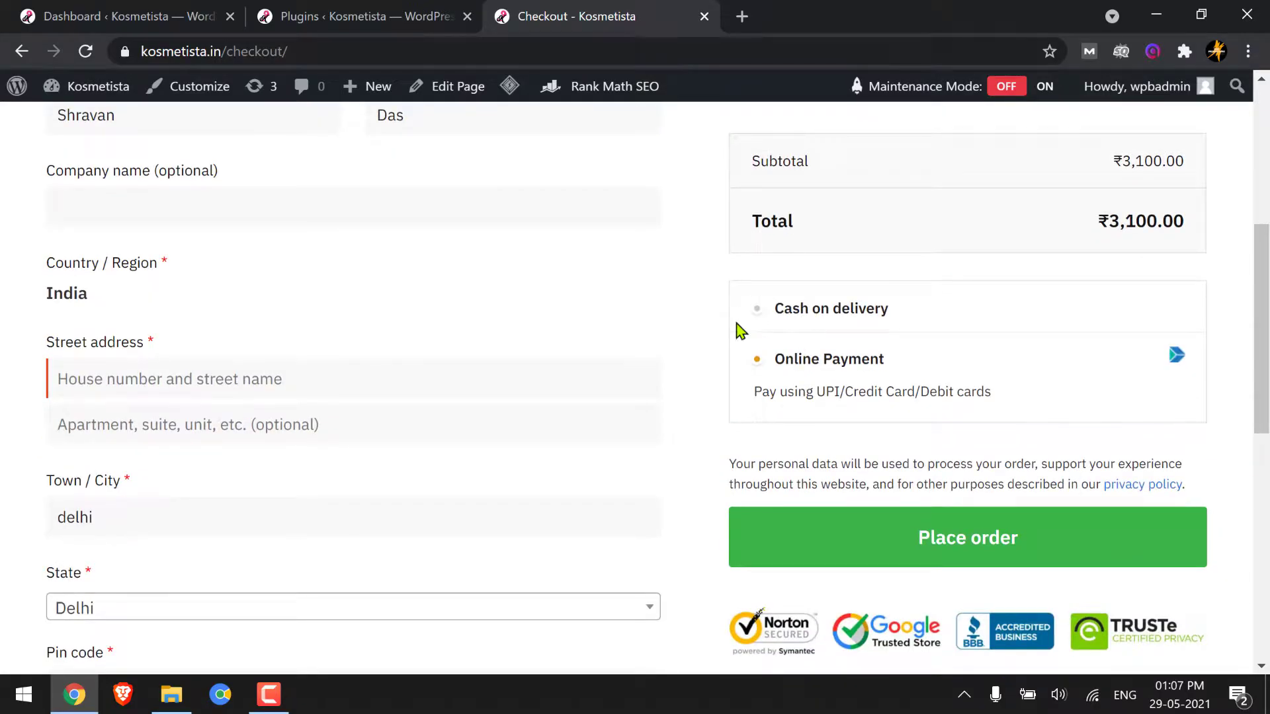
left_click(763, 323)
Highlight the added ₹200.00 Cash on delivery fee line and check the ₹3,300.00 total.
scroll(879, 363, "up", 1)
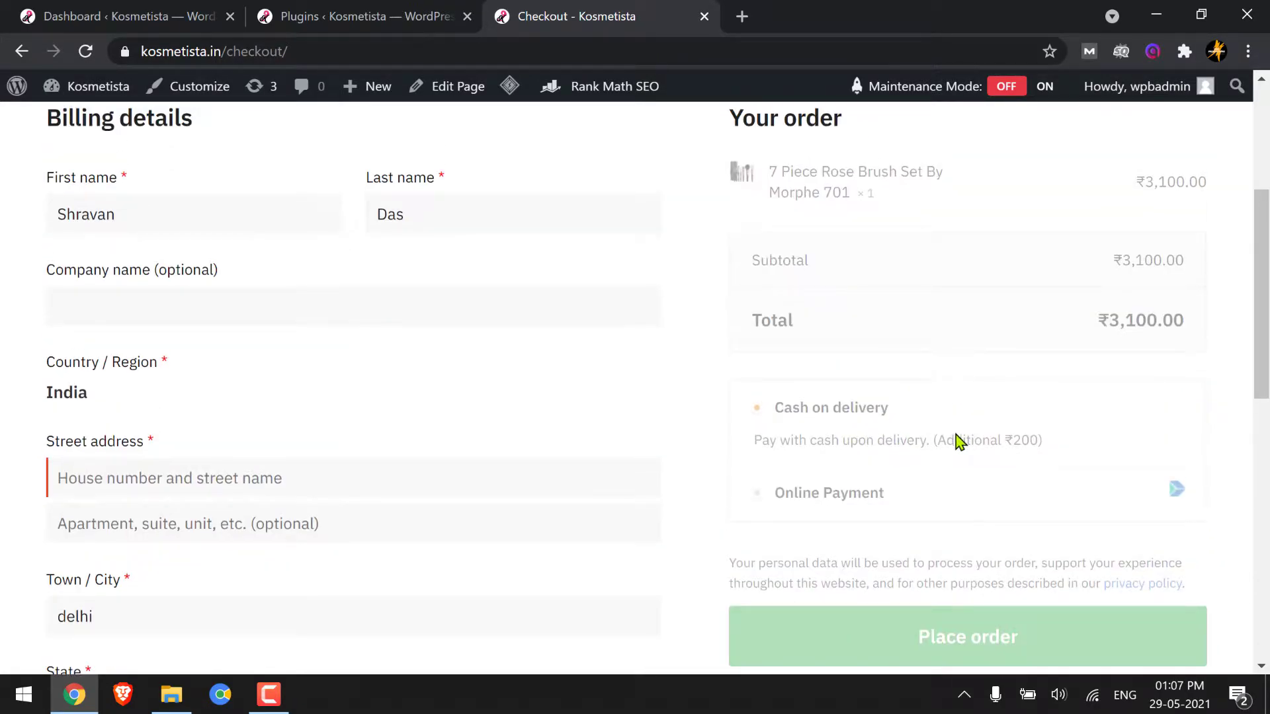
left_click_drag(761, 315, 1189, 323)
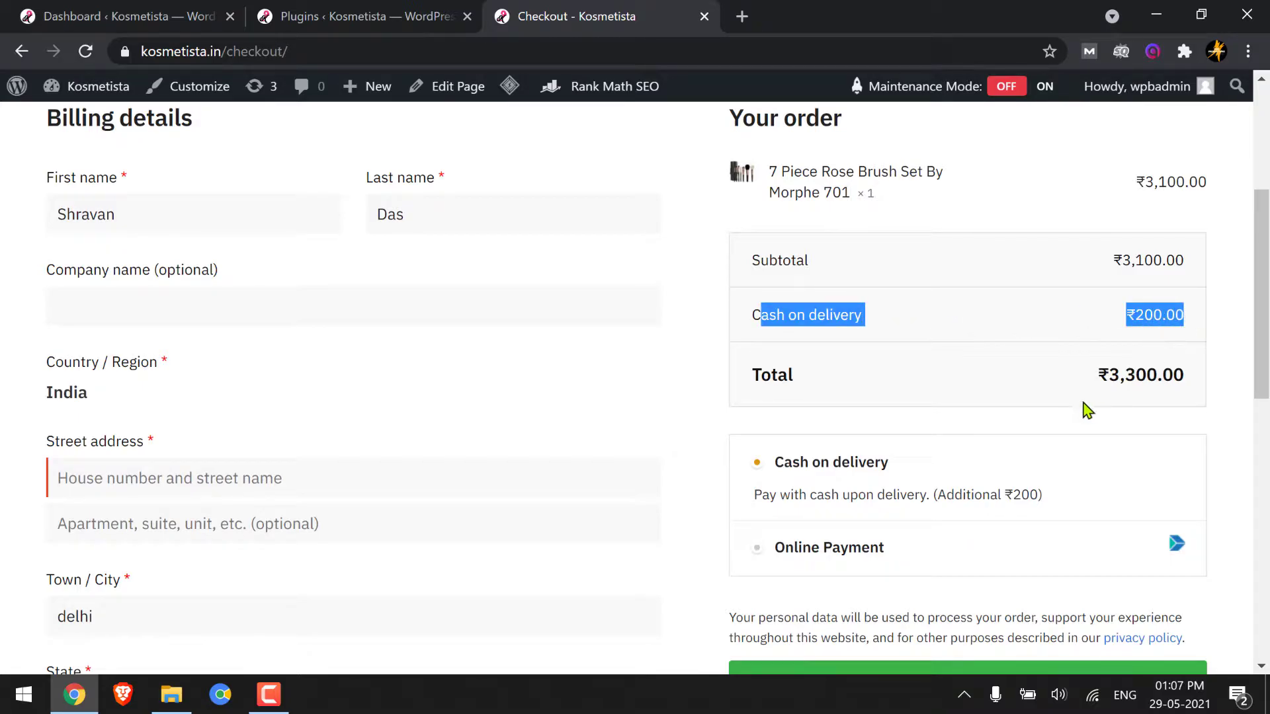
left_click(979, 498)
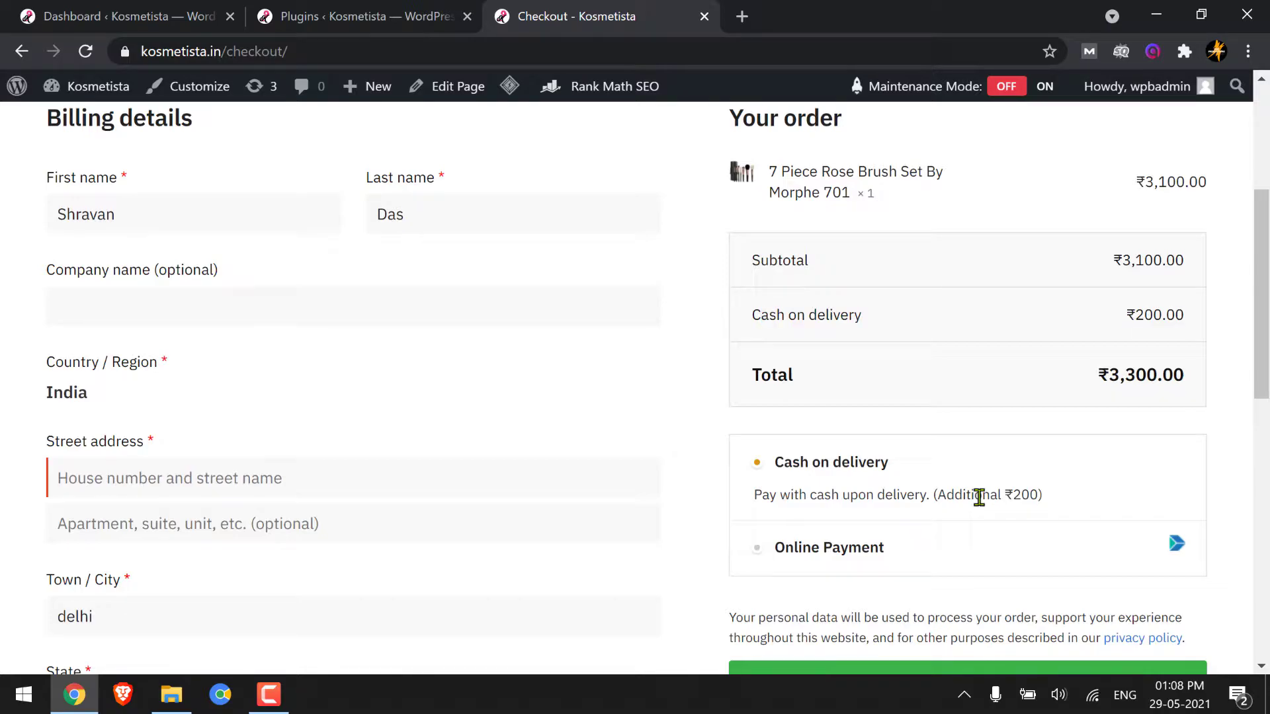
scroll(979, 497, "down", 1)
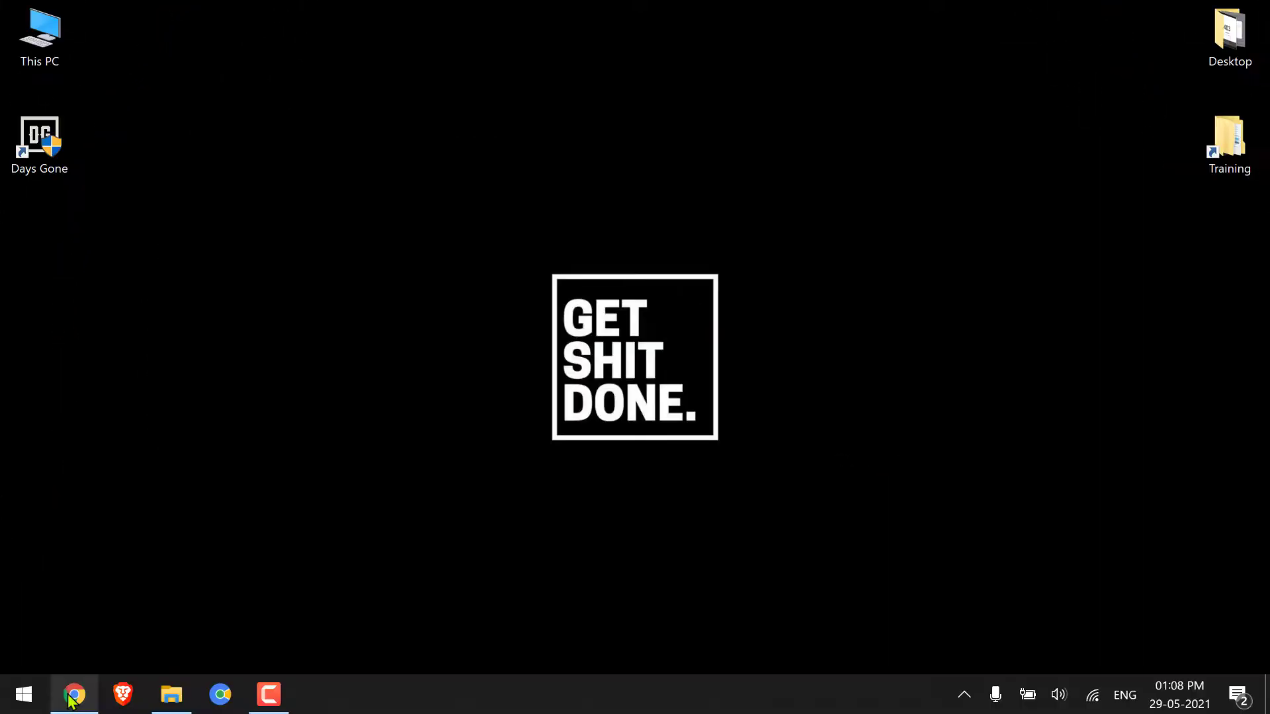
Return to the WordPress admin in Chrome and open WooCommerce Settings.
left_click(73, 696)
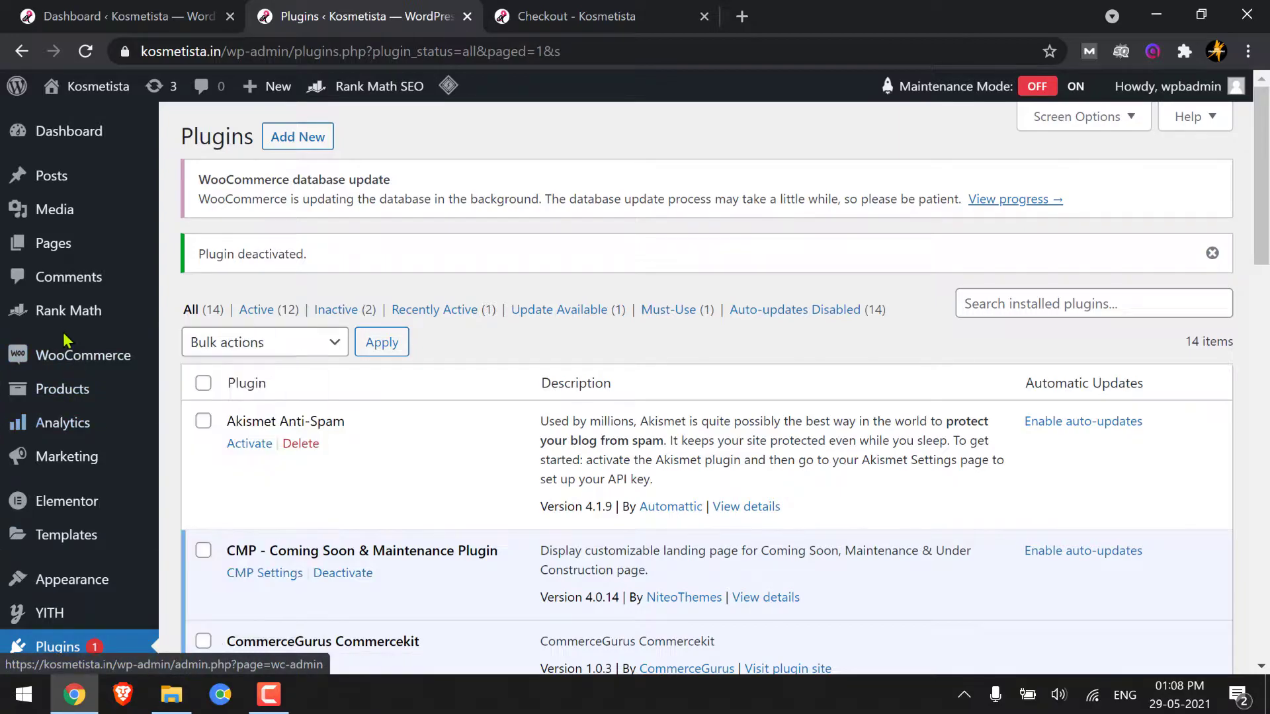
mouse_move(76, 357)
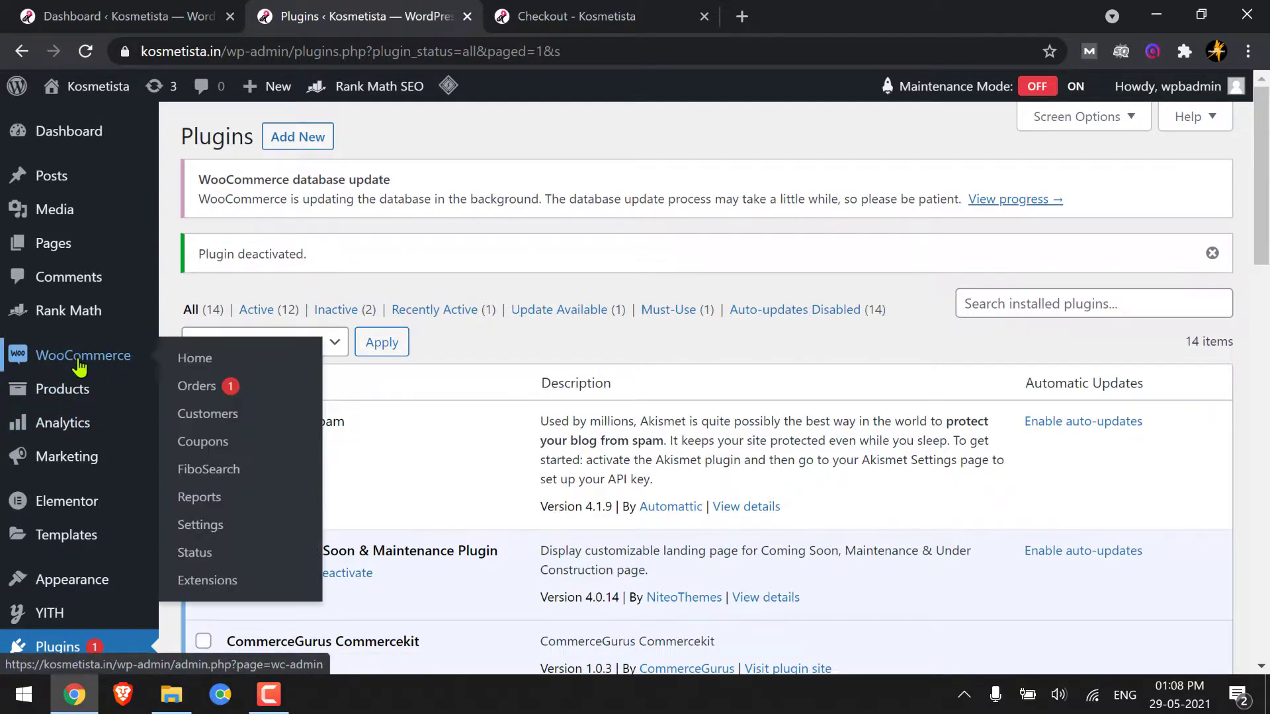
left_click(205, 525)
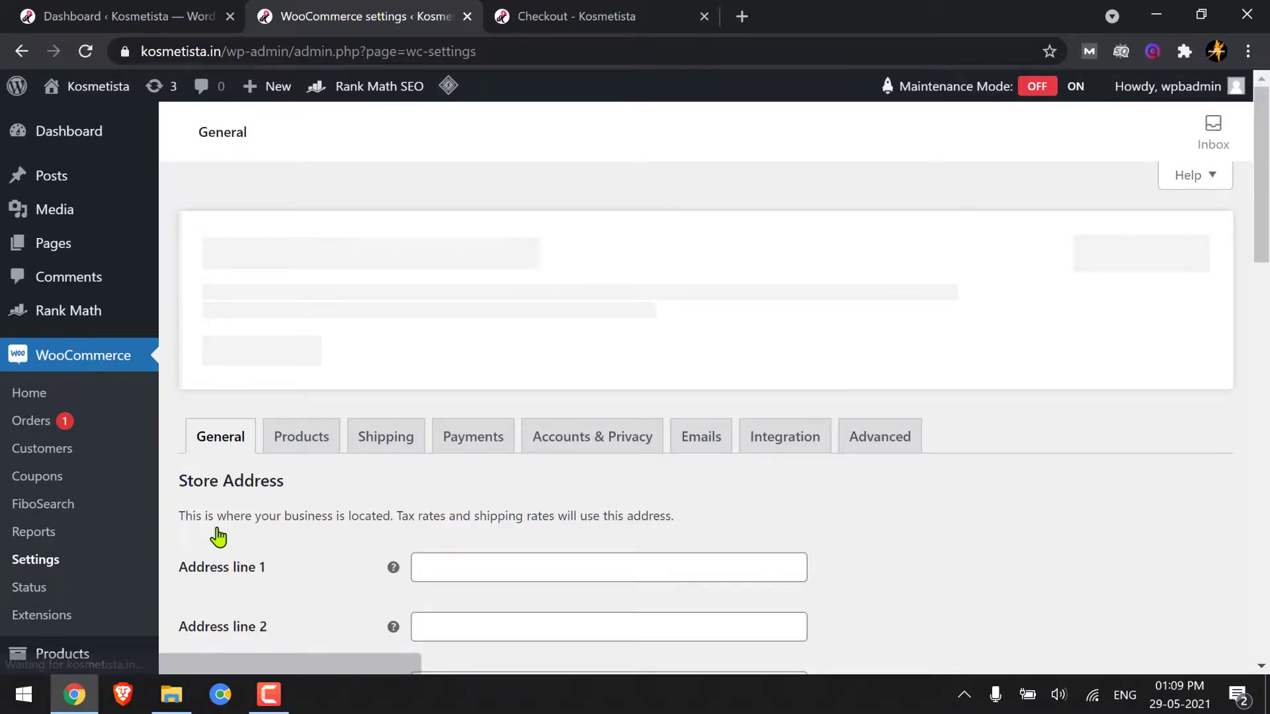
Scroll the General settings and move through Shipping to the Payments tab.
scroll(355, 491, "down", 2)
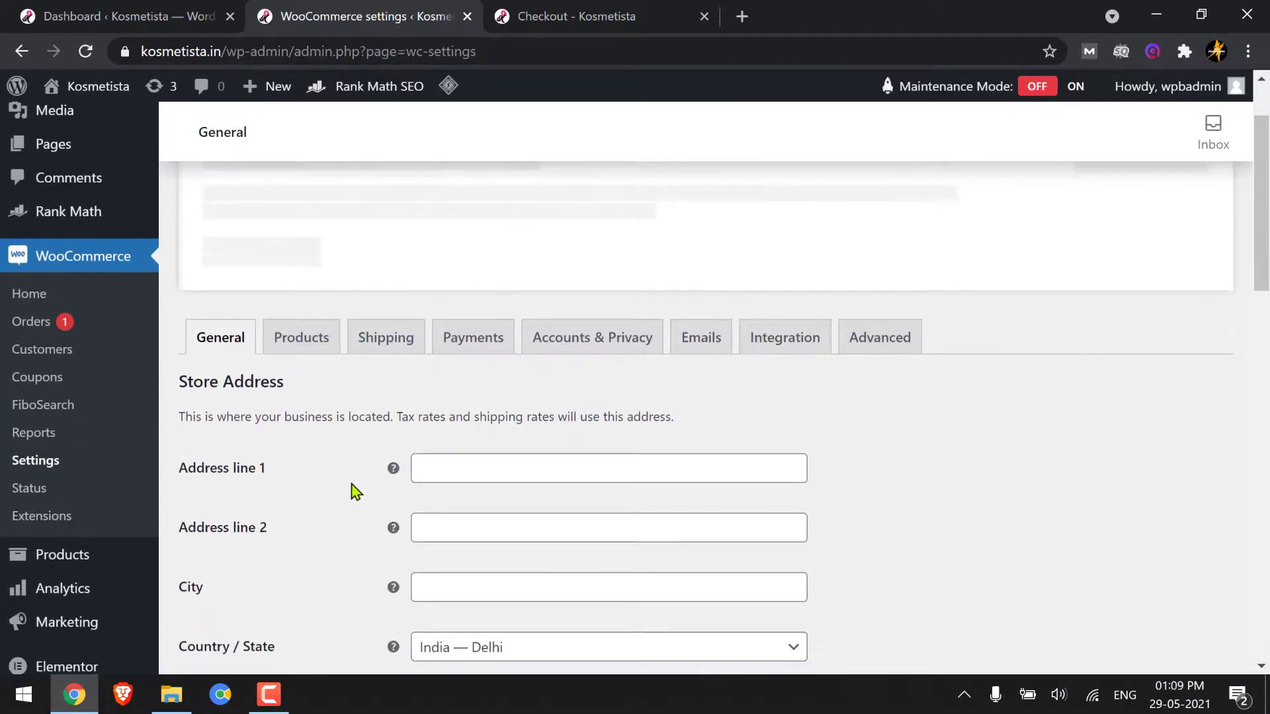
scroll(354, 470, "down", 2)
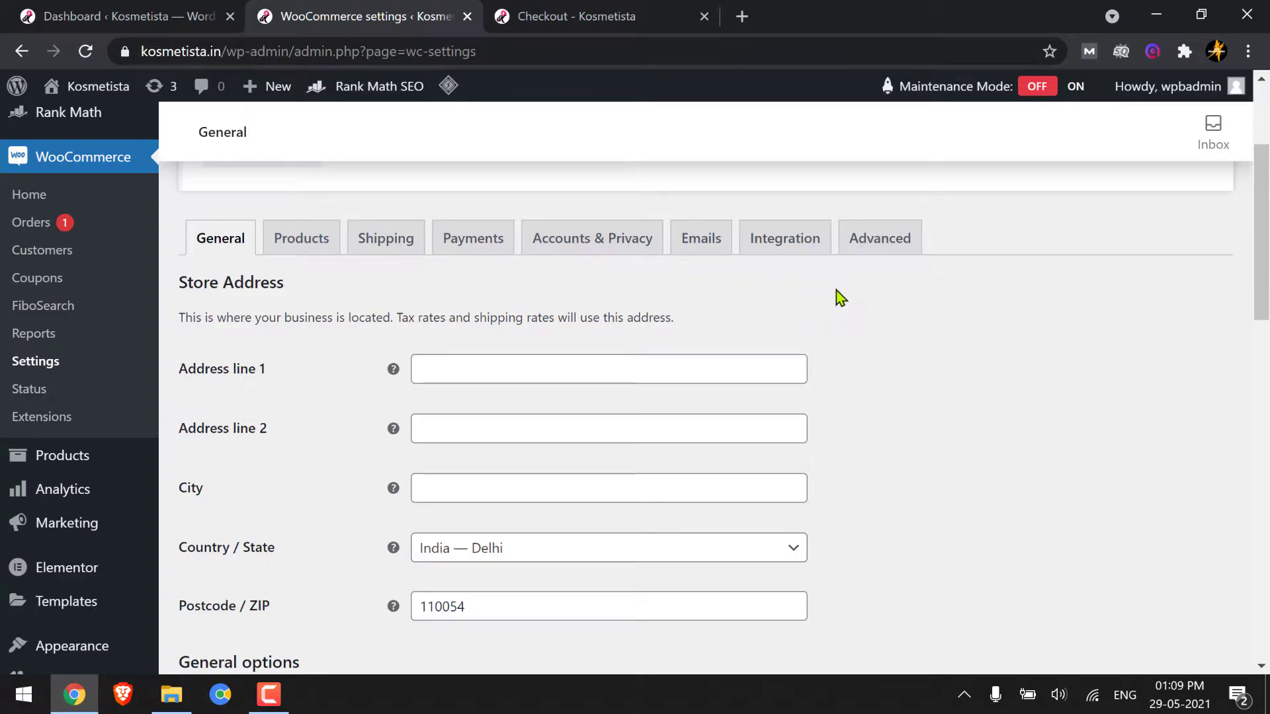
left_click(386, 238)
left_click(506, 331)
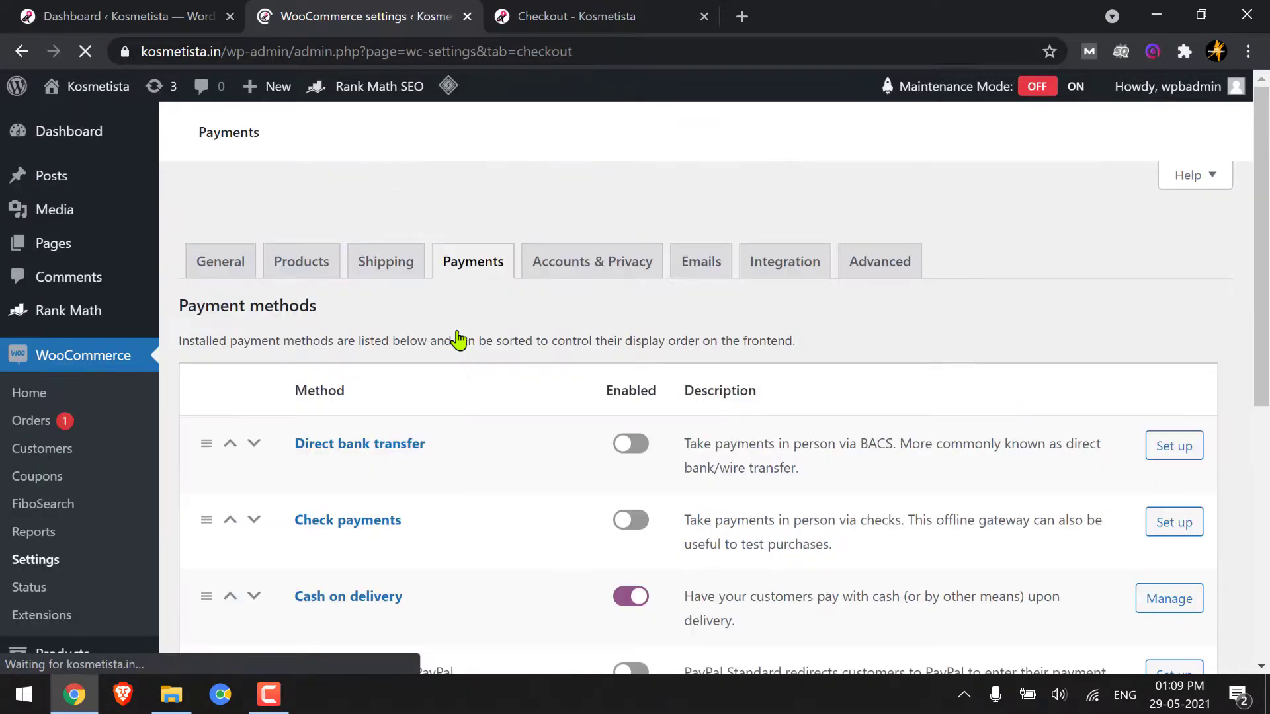
Review the enabled payment methods and open Manage for Cash on delivery.
scroll(460, 362, "down", 3)
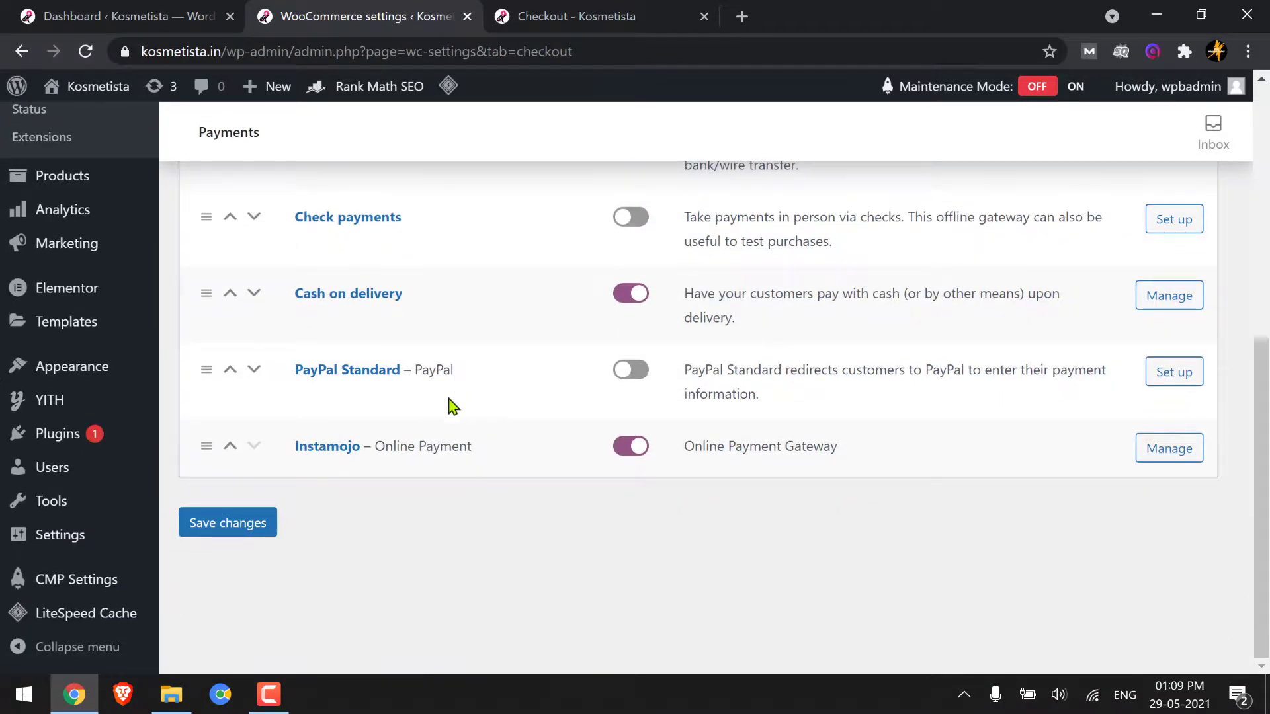
scroll(453, 405, "up", 2)
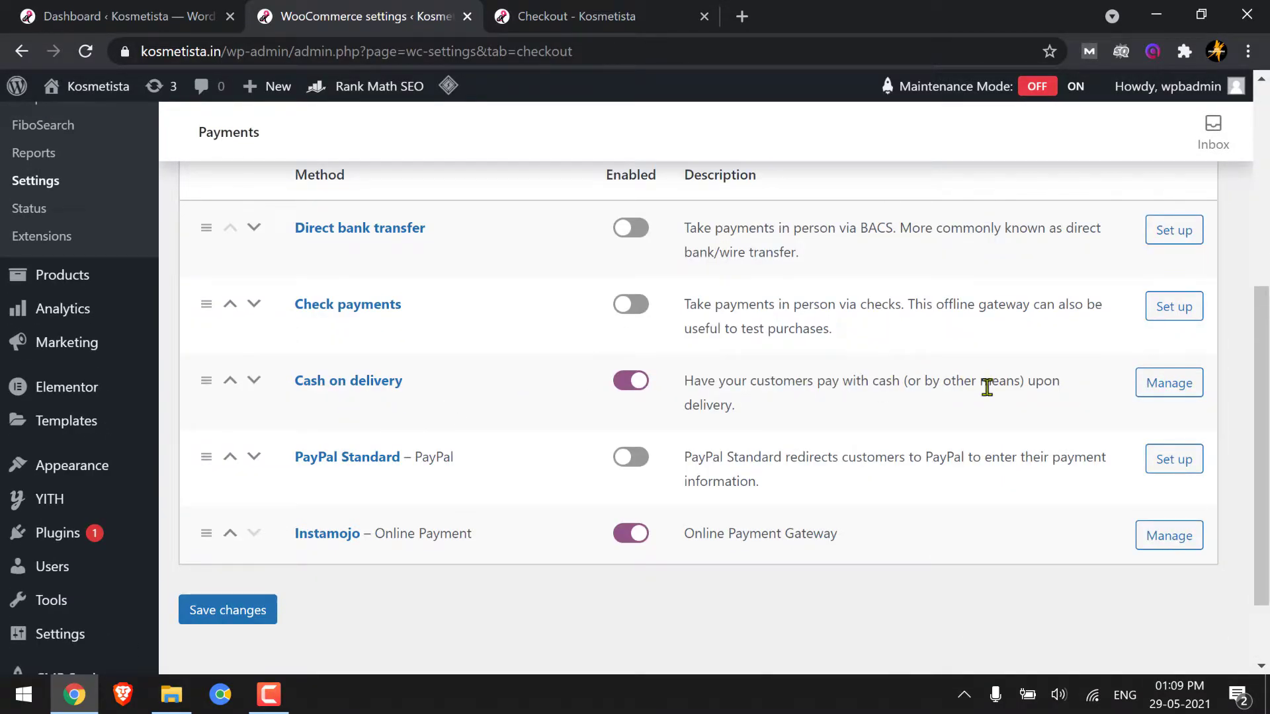
left_click(1167, 382)
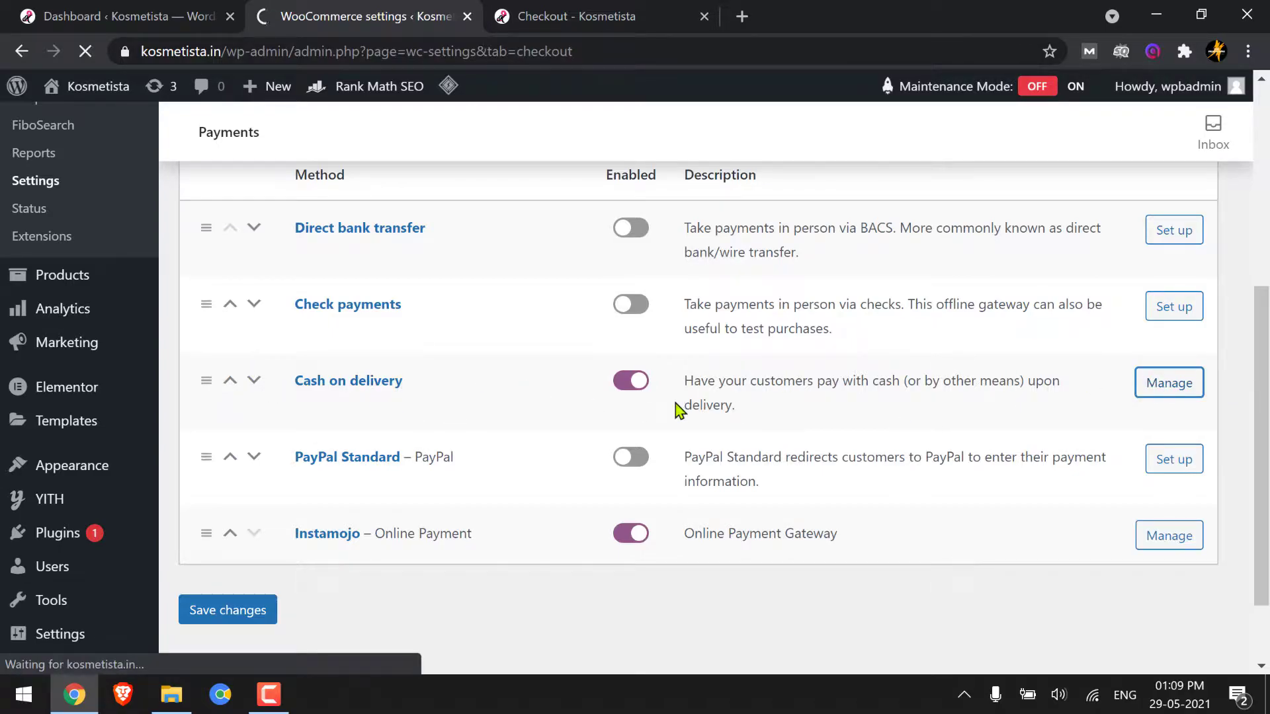
Review the Cash on delivery settings, whose description mentions an additional ₹200.
scroll(670, 416, "down", 4)
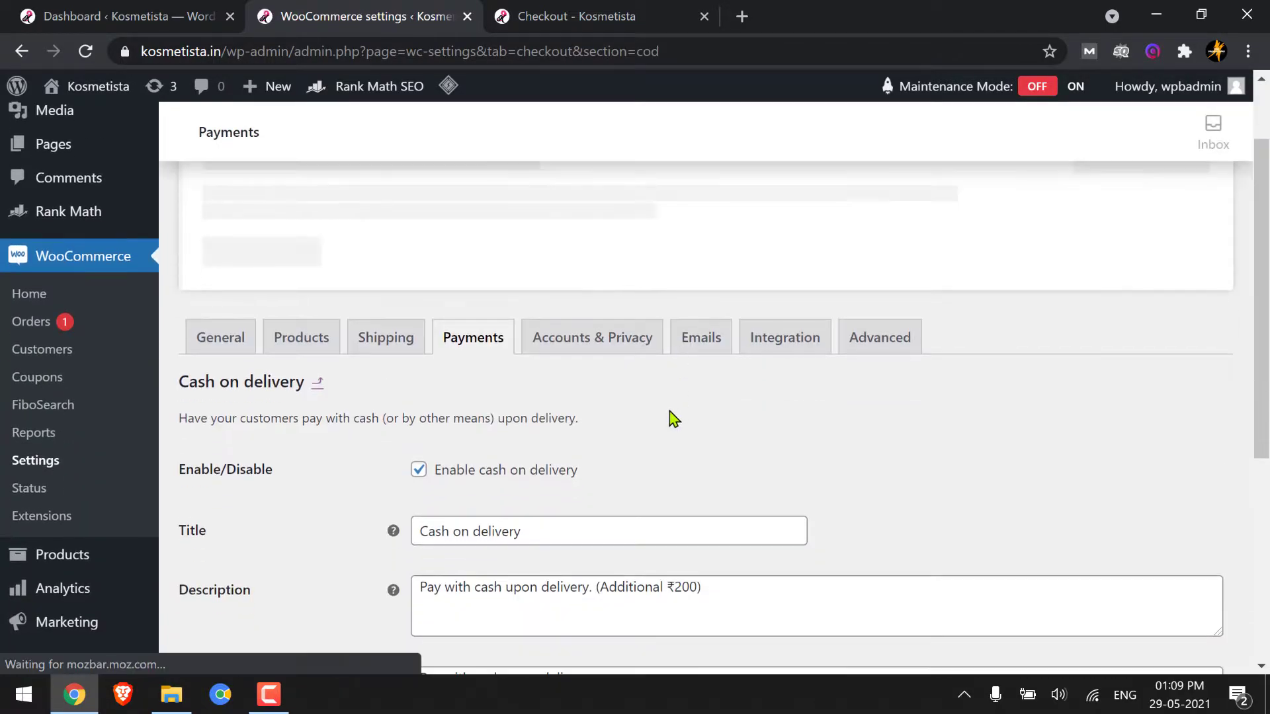
scroll(669, 412, "down", 1)
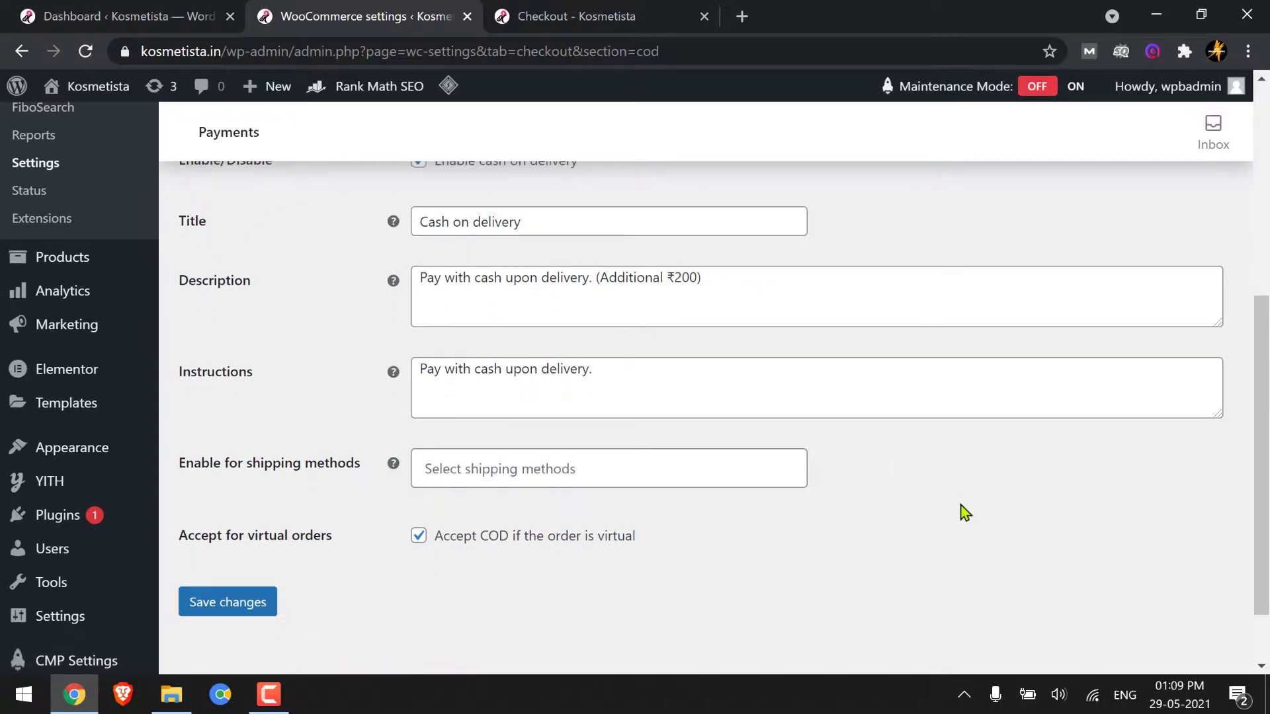
scroll(961, 553, "down", 1)
scroll(889, 495, "up", 4)
scroll(889, 494, "down", 4)
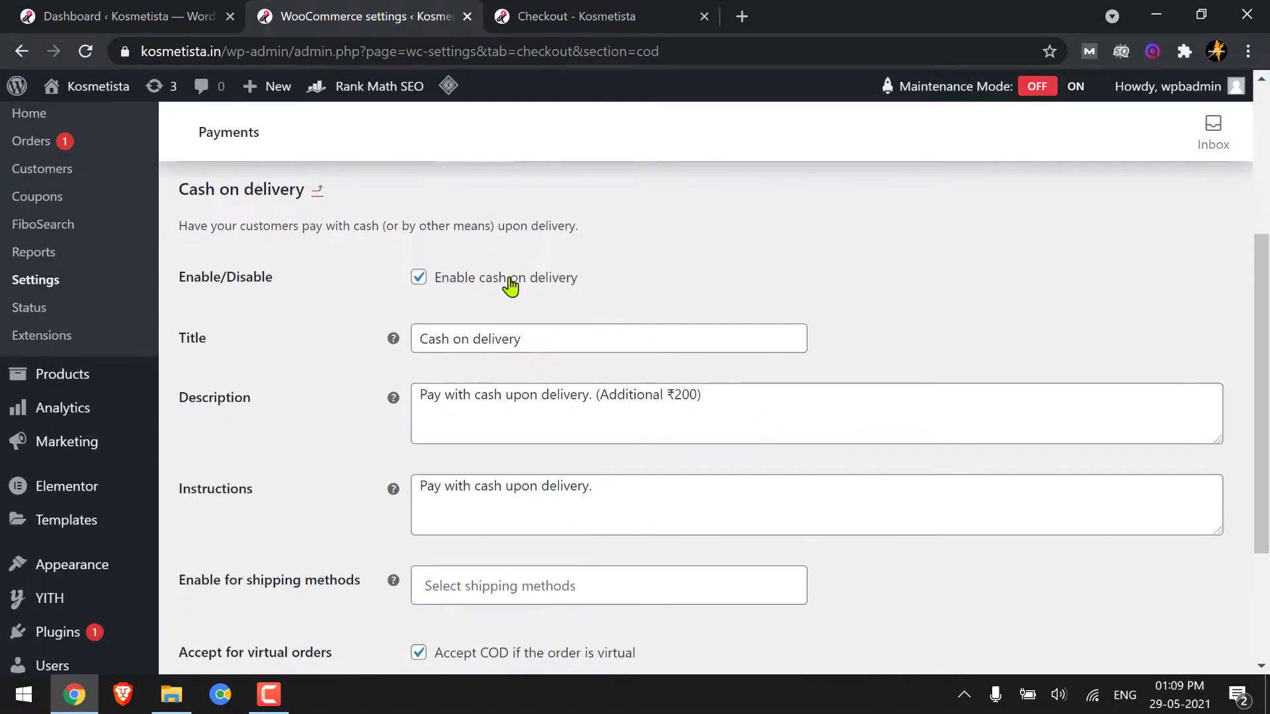
scroll(621, 516, "up", 2)
scroll(891, 551, "up", 2)
Bring up the link options for Plugins > Add New in the sidebar.
scroll(893, 550, "down", 1)
mouse_move(26, 539)
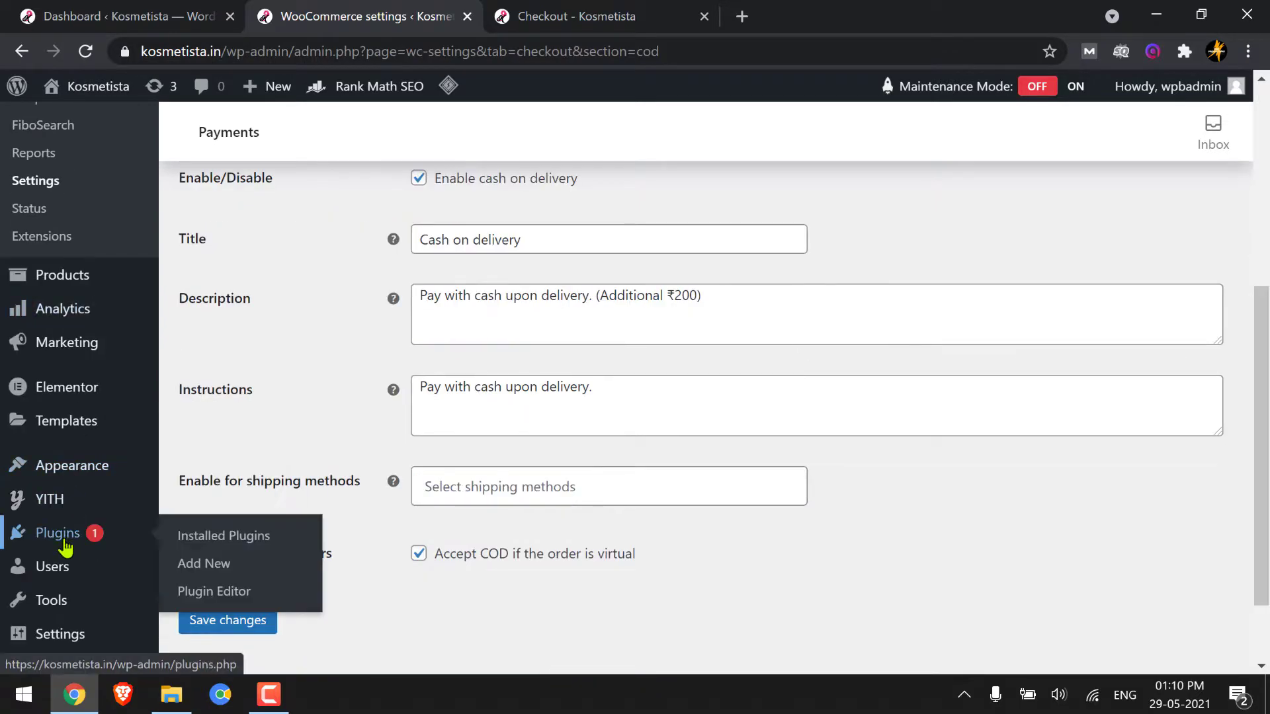
right_click(198, 569)
Open Add Plugins in a new tab, search 'smart cod' and activate WooCommerce Smart COD.
left_click(343, 420)
left_click(608, 7)
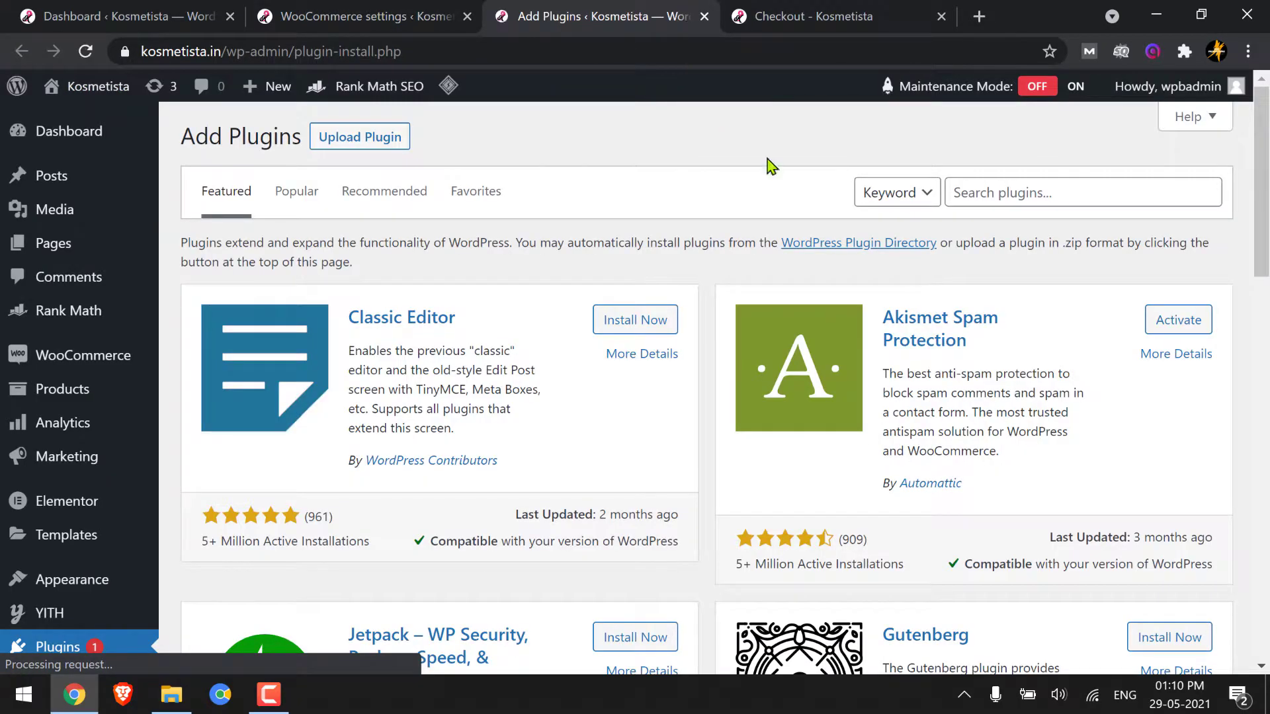
left_click(1145, 195)
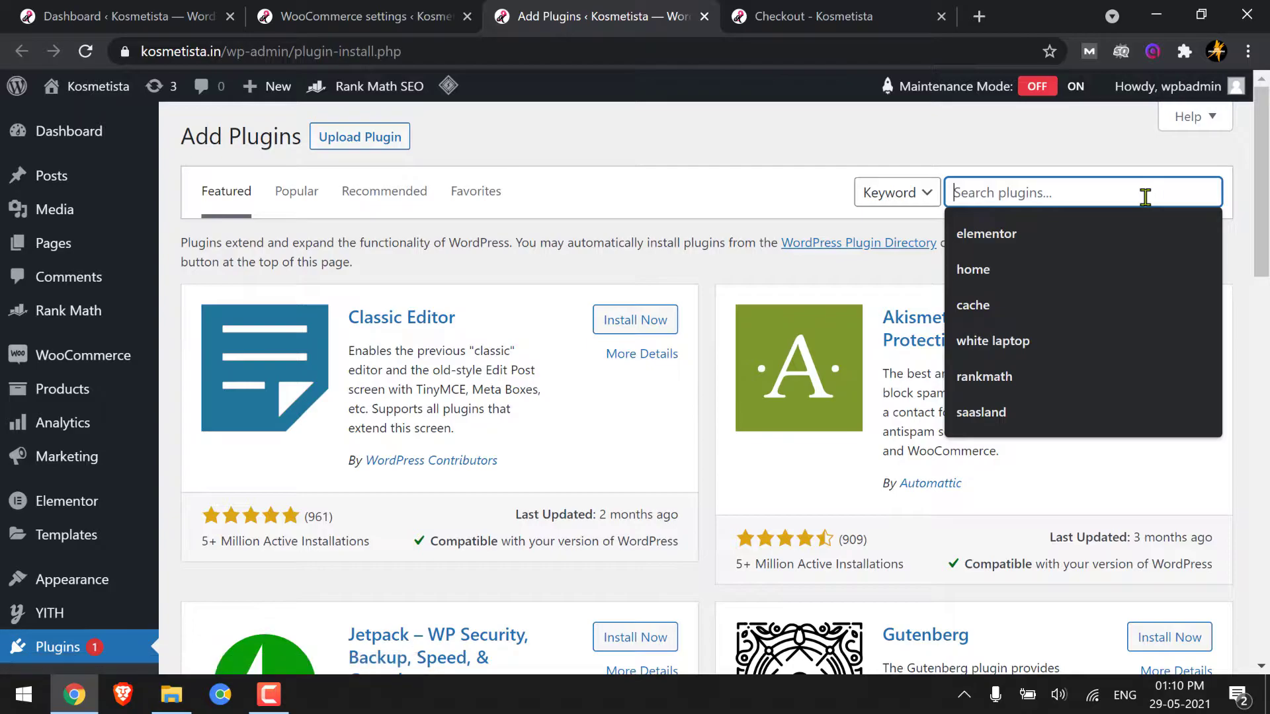
type("smart c")
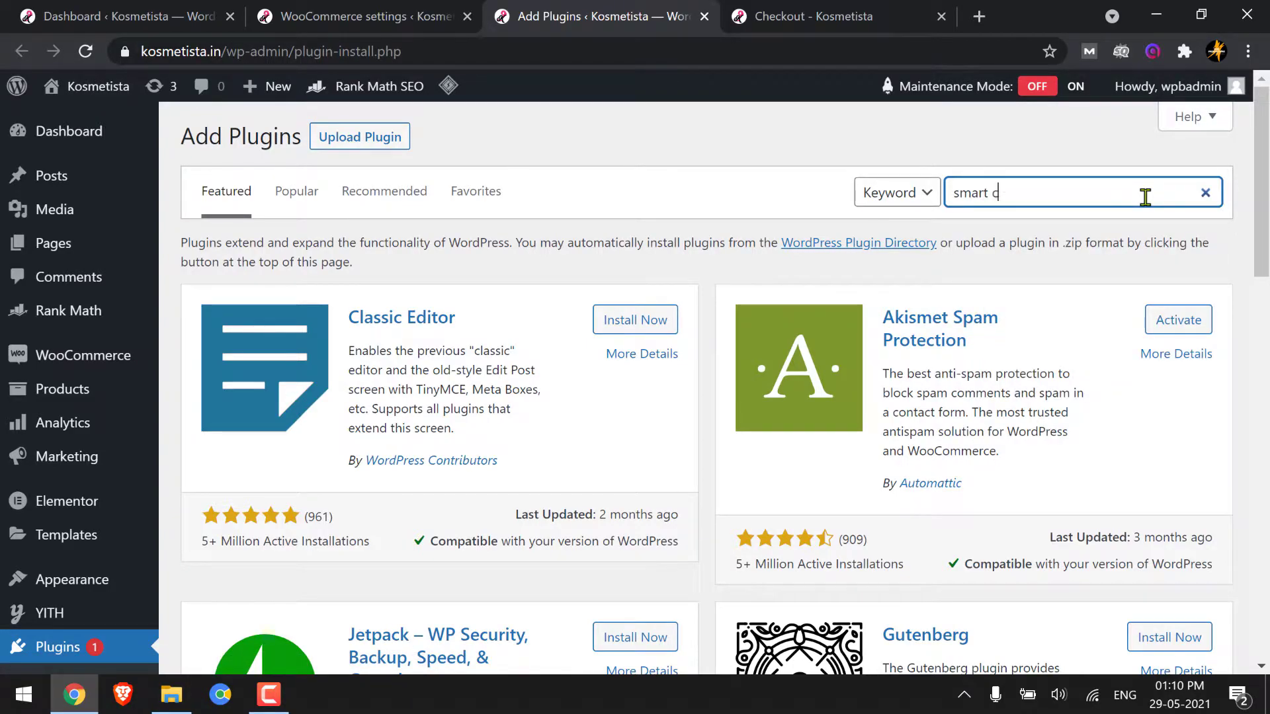
type("od")
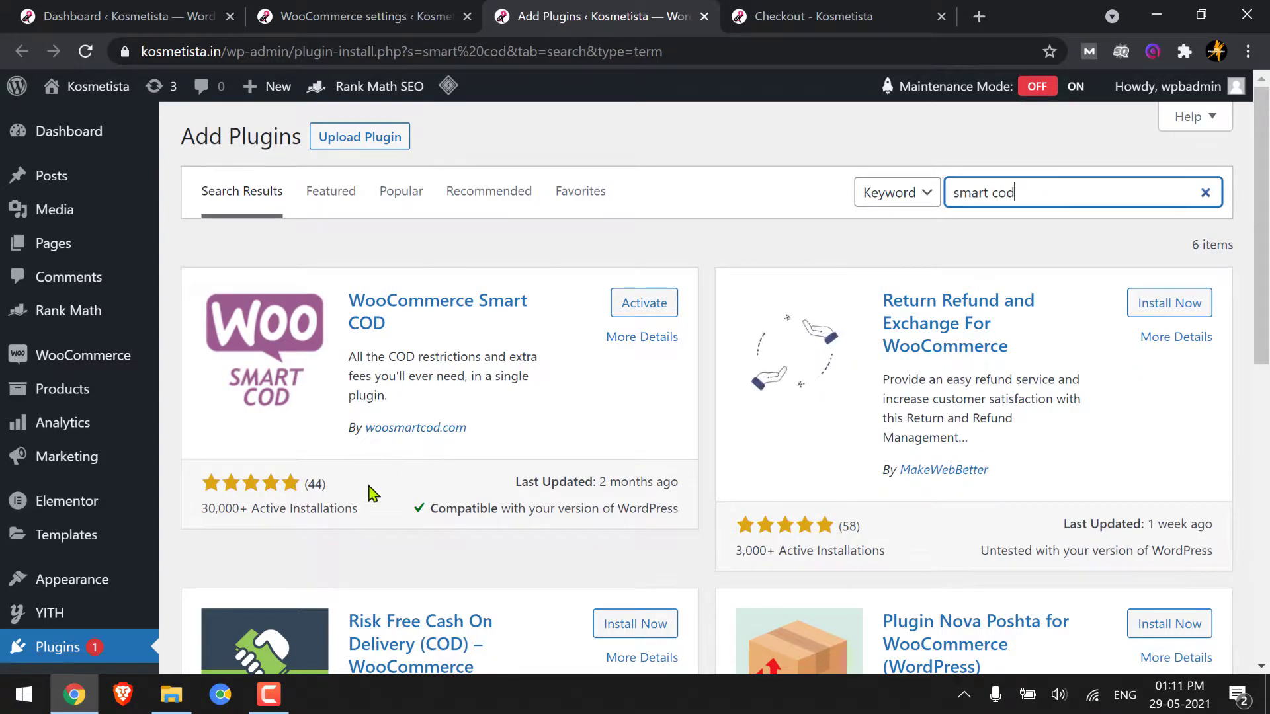
left_click_drag(208, 509, 344, 512)
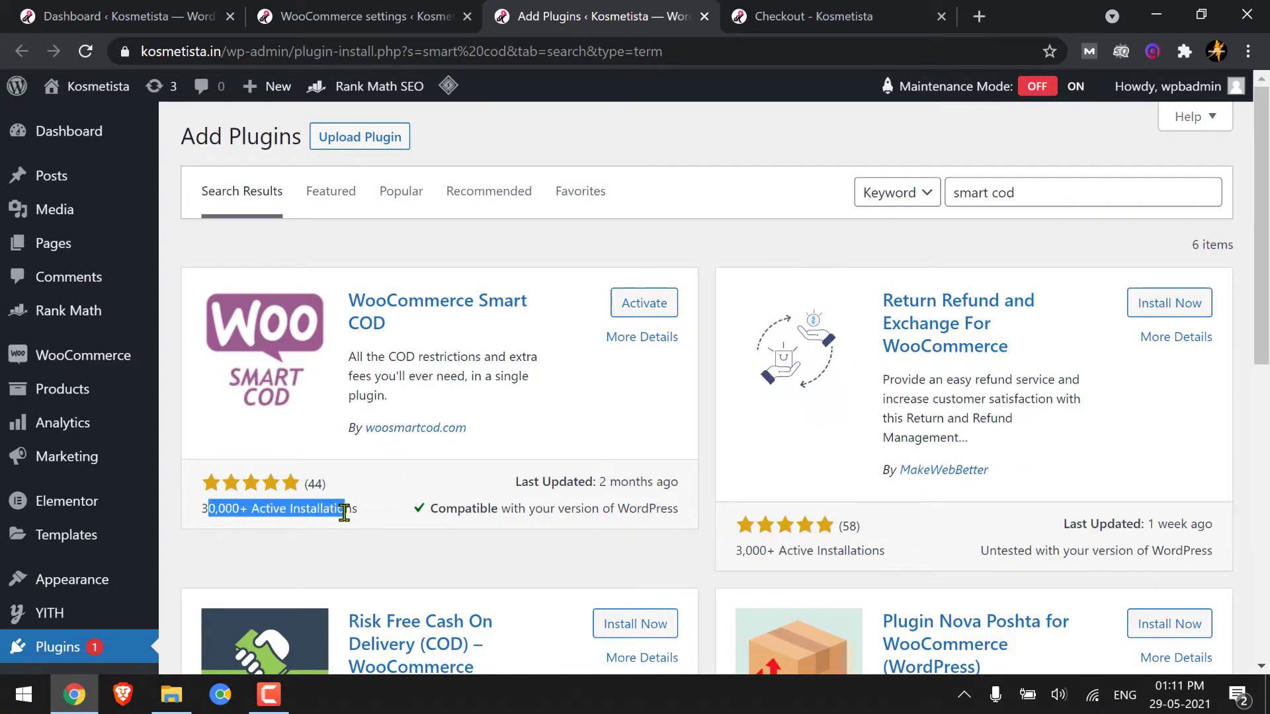
left_click(654, 312)
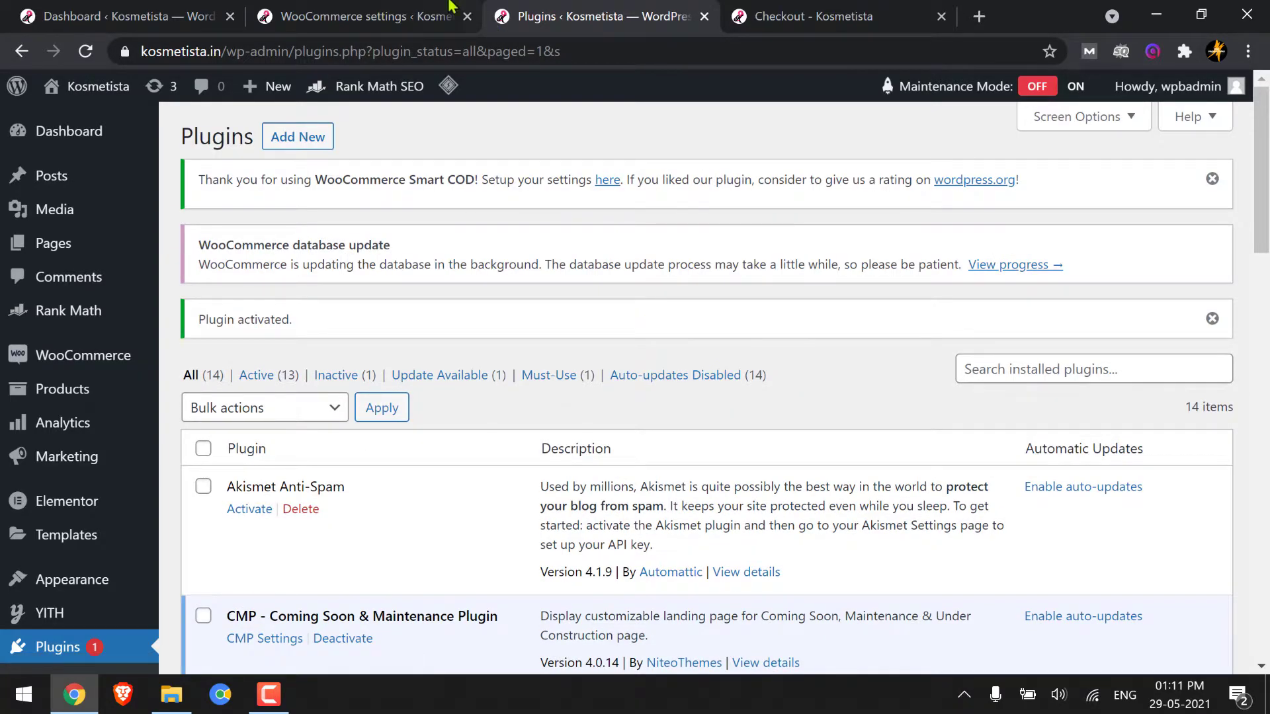
Return to the Cash on delivery settings tab and reload it to show the Smart COD options.
left_click(430, 9)
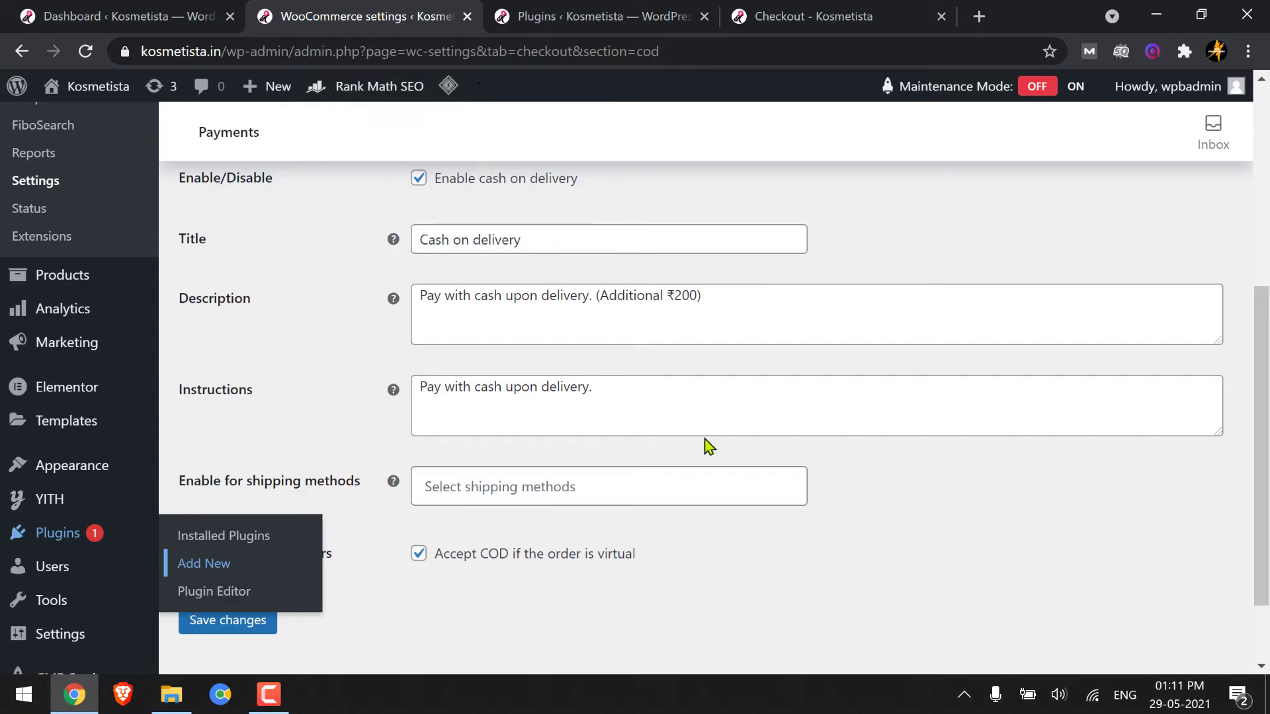
scroll(1000, 579, "up", 3)
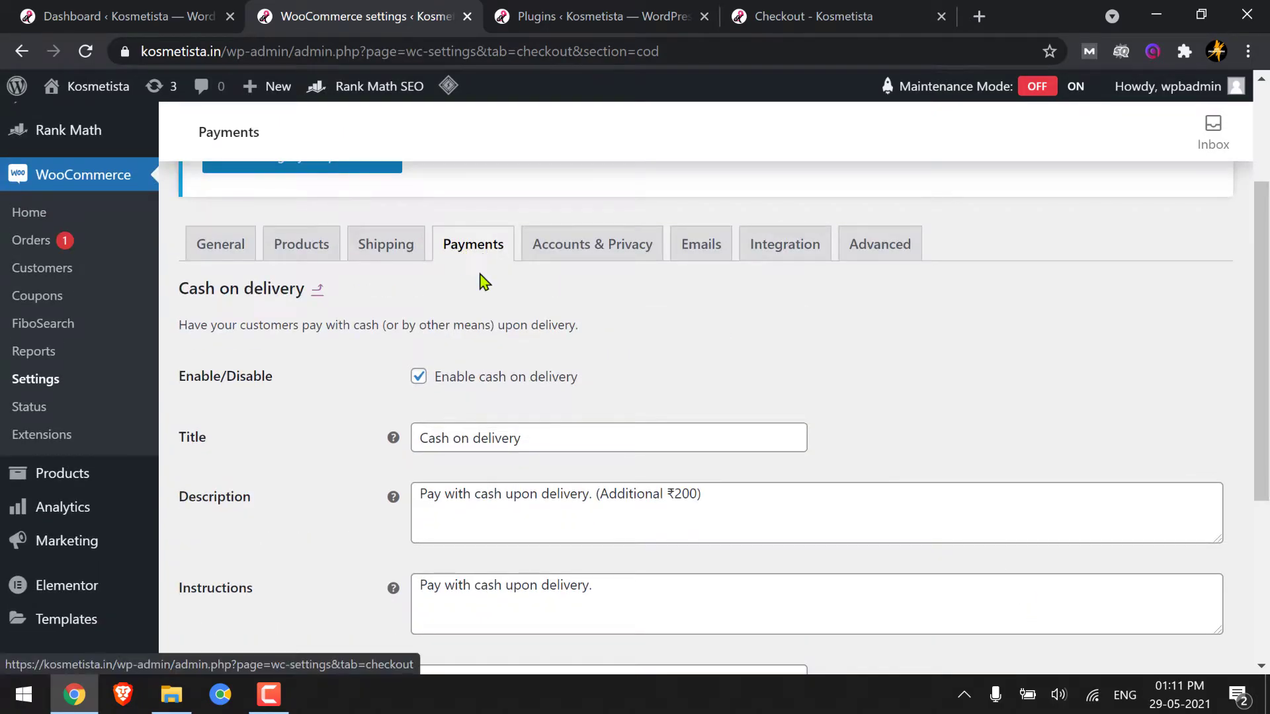
scroll(482, 278, "up", 3)
scroll(468, 320, "down", 1)
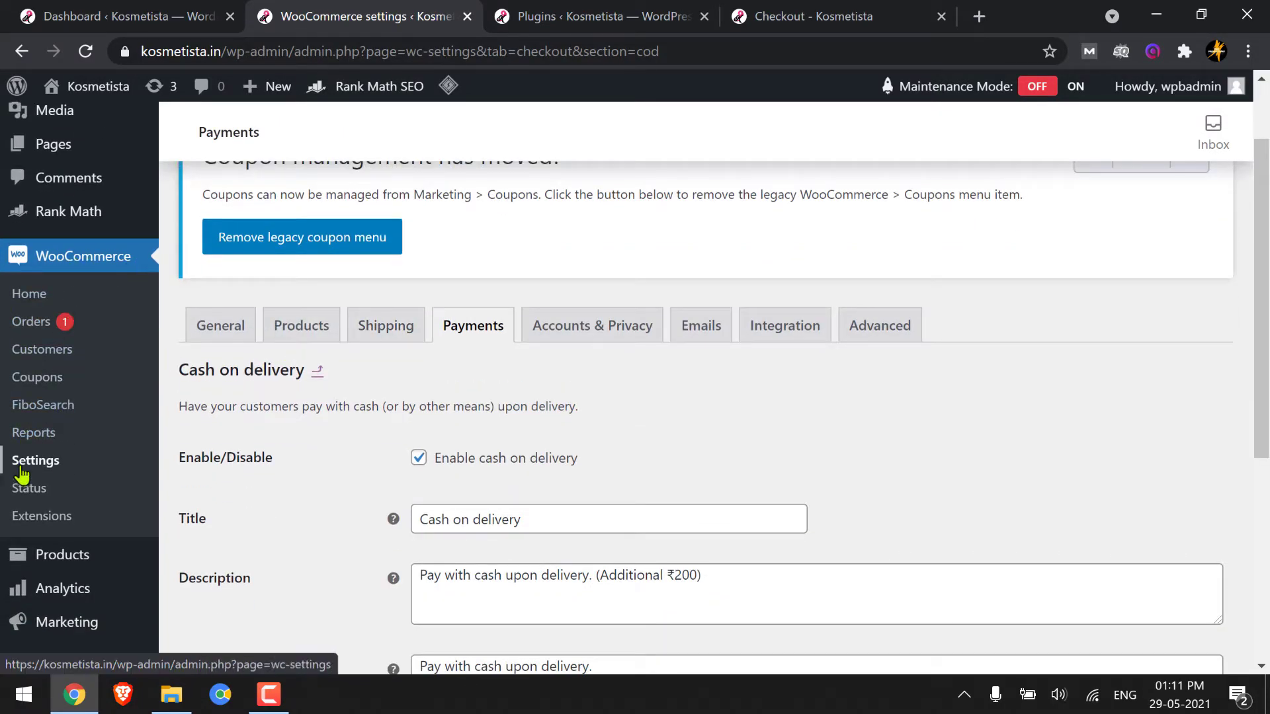
scroll(253, 238, "down", 3)
left_click(85, 53)
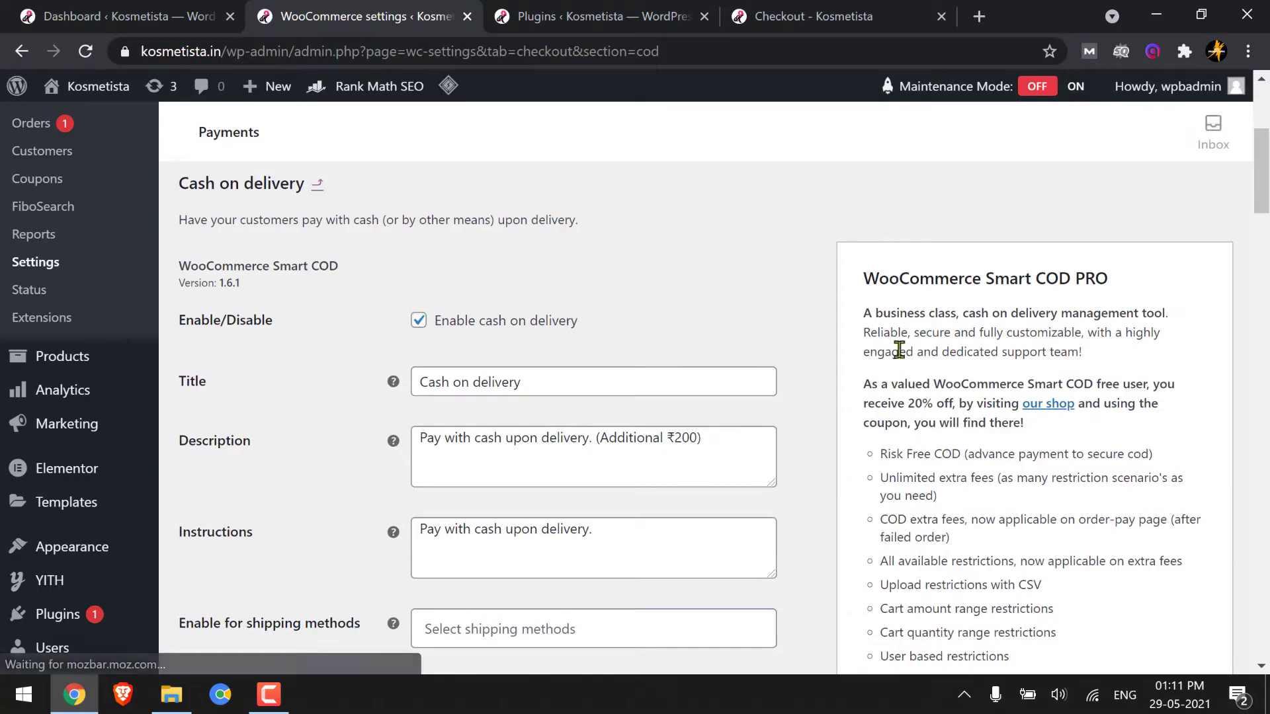
Try a disable rule on the state restriction, browse the states list, then revert to enable.
scroll(821, 350, "down", 5)
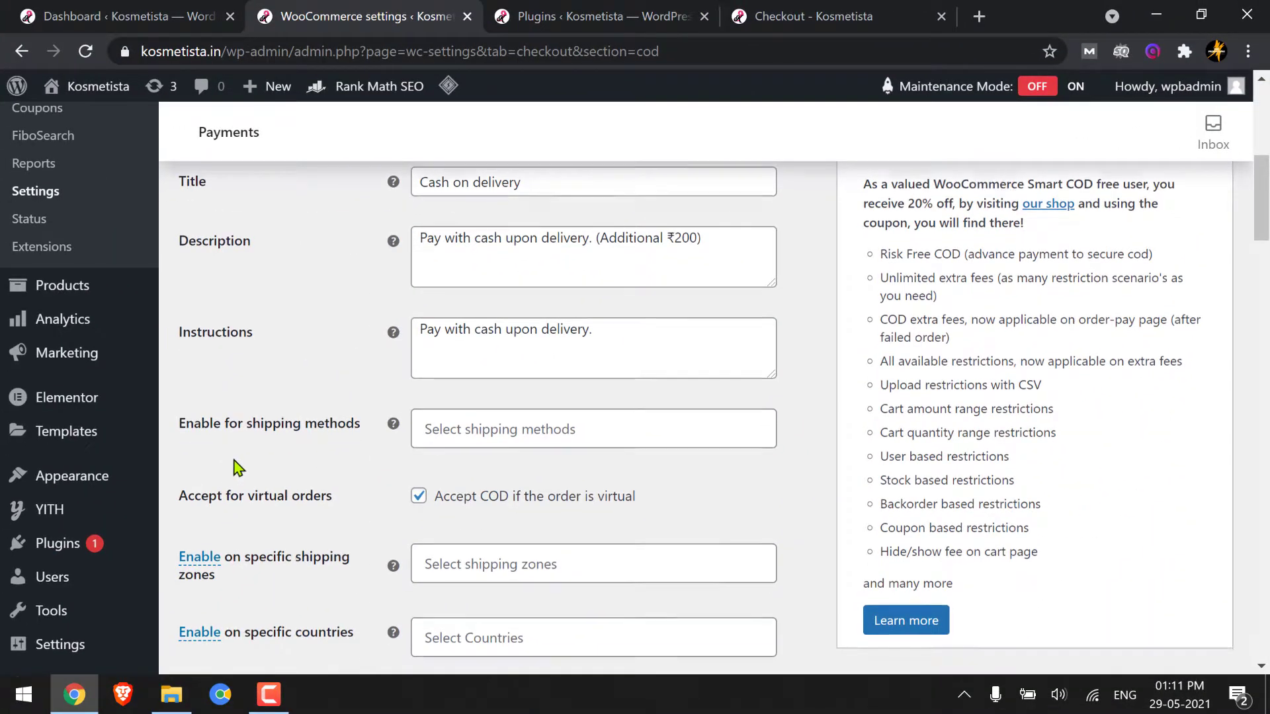
scroll(238, 468, "down", 3)
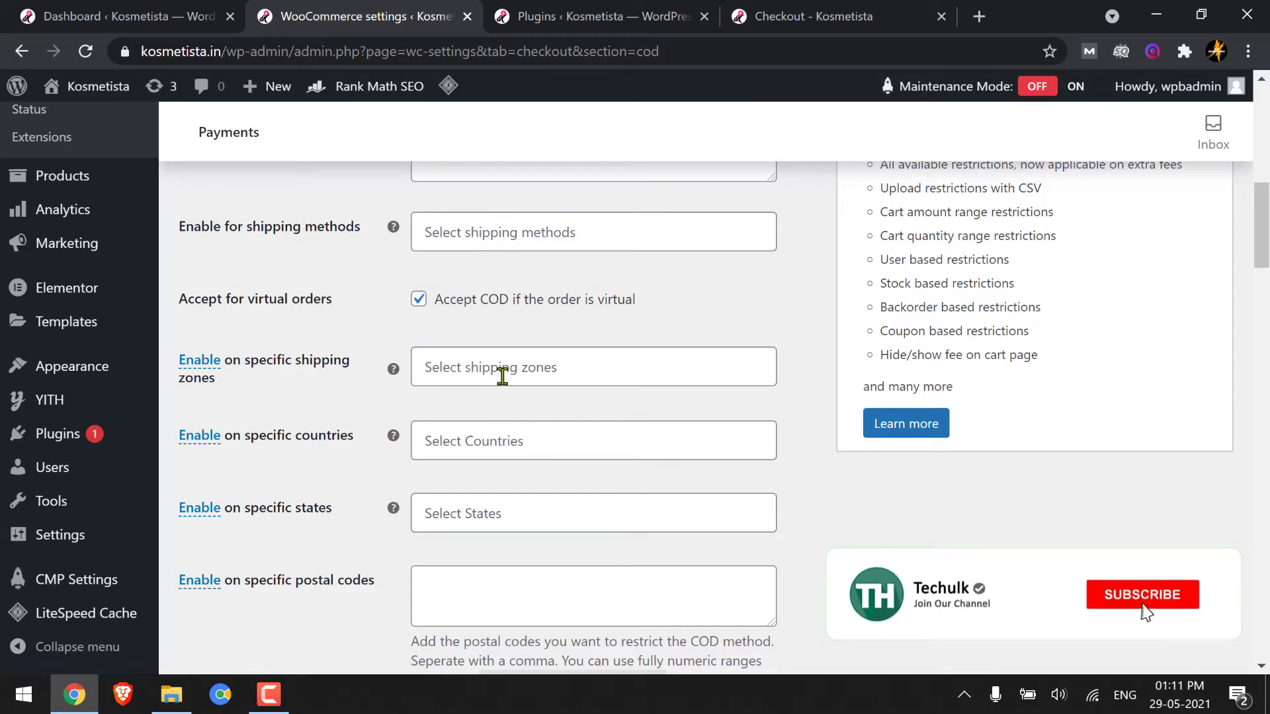
scroll(246, 397, "down", 2)
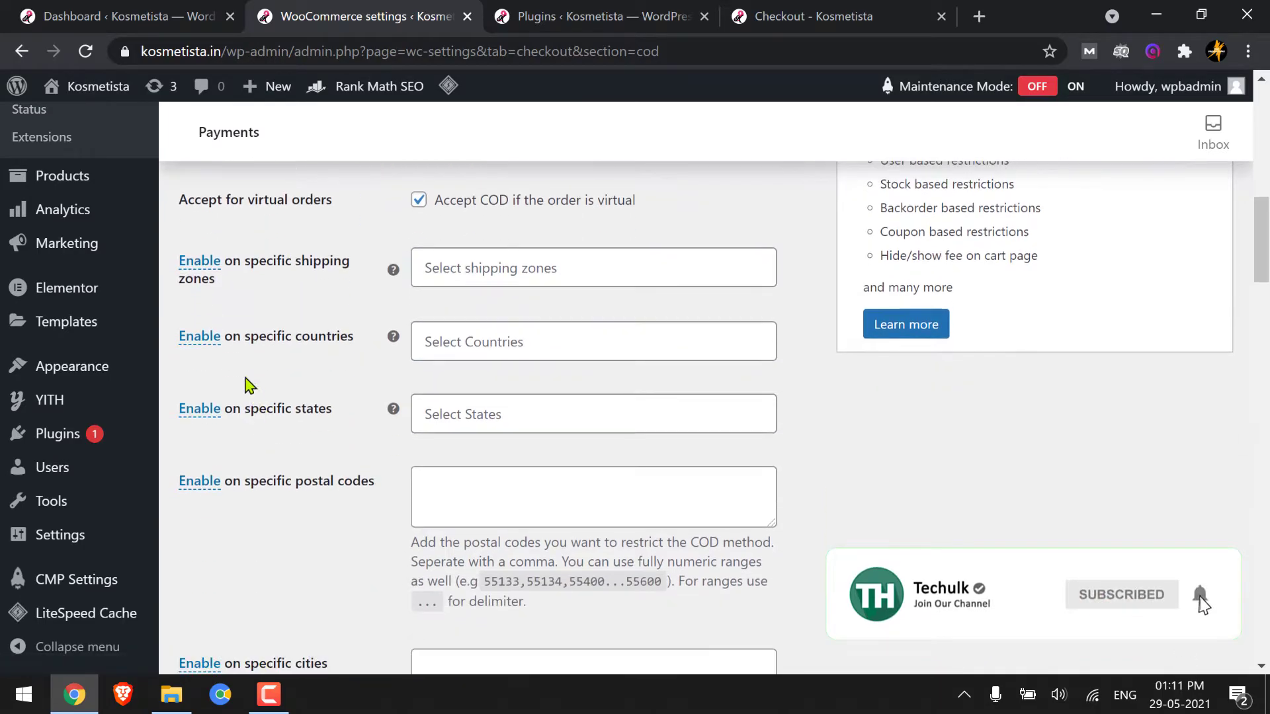
scroll(204, 348, "down", 3)
scroll(284, 312, "up", 2)
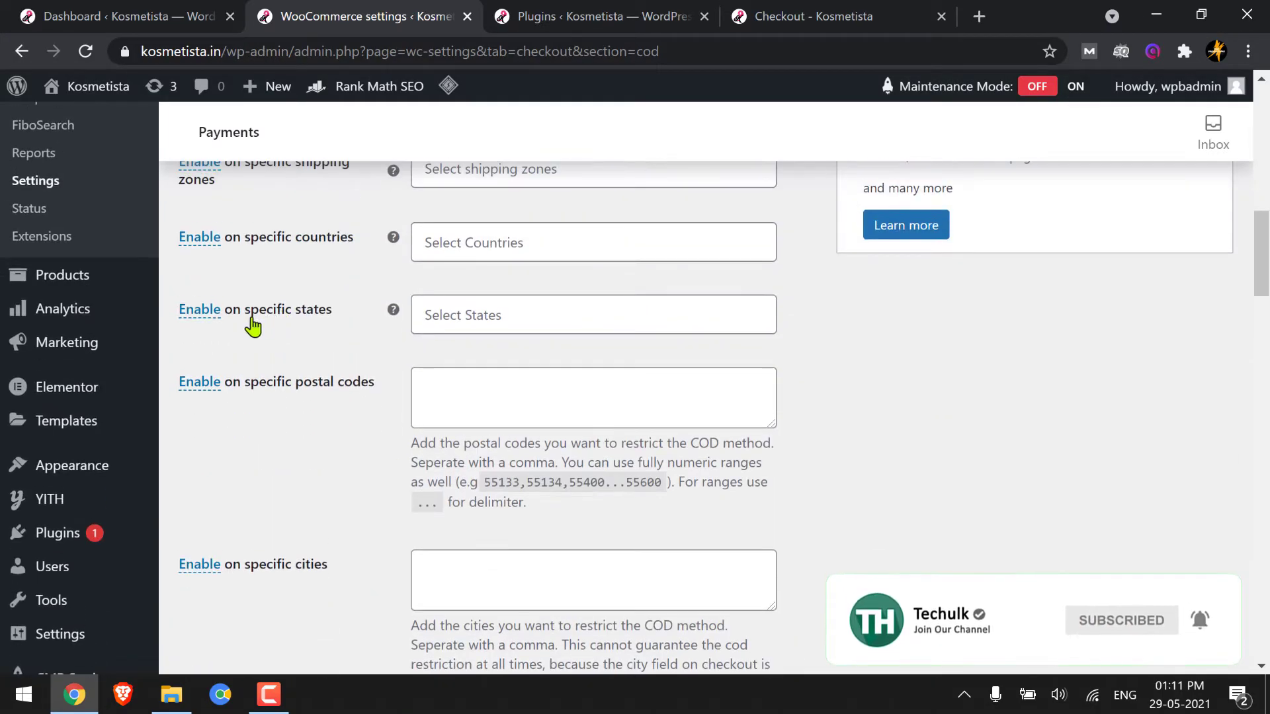
left_click(207, 318)
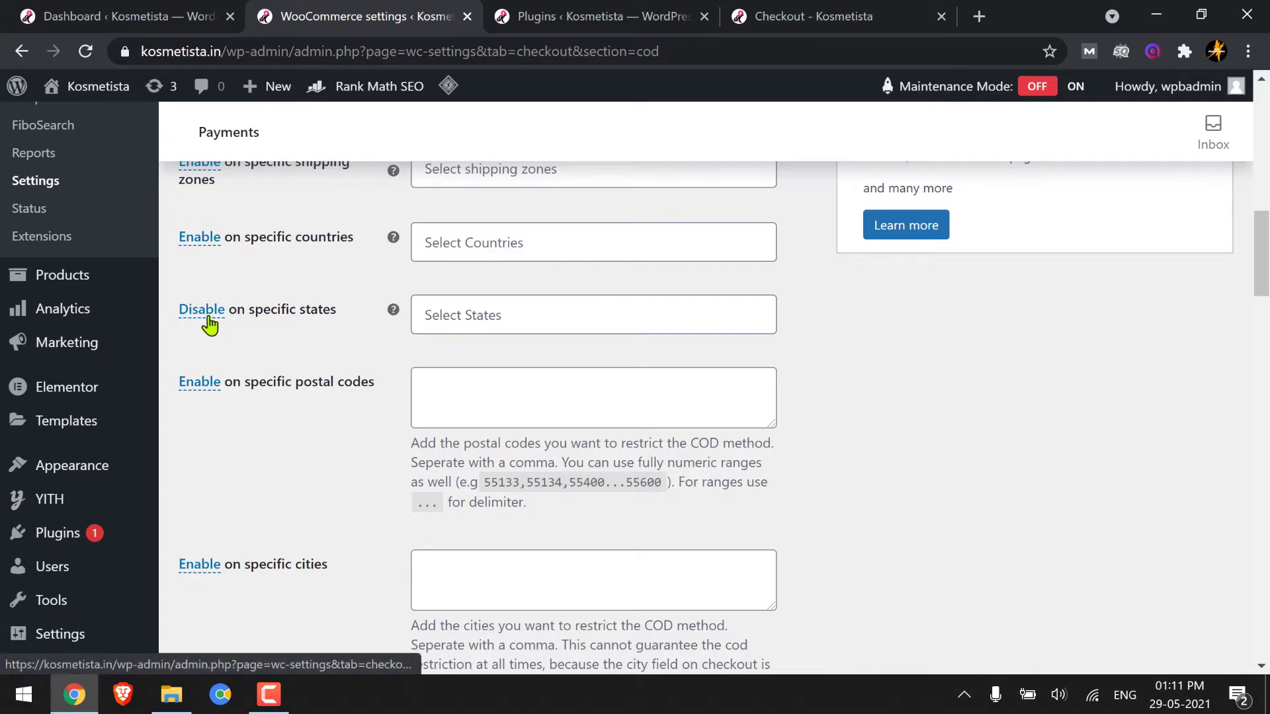
left_click(542, 302)
scroll(589, 427, "down", 5)
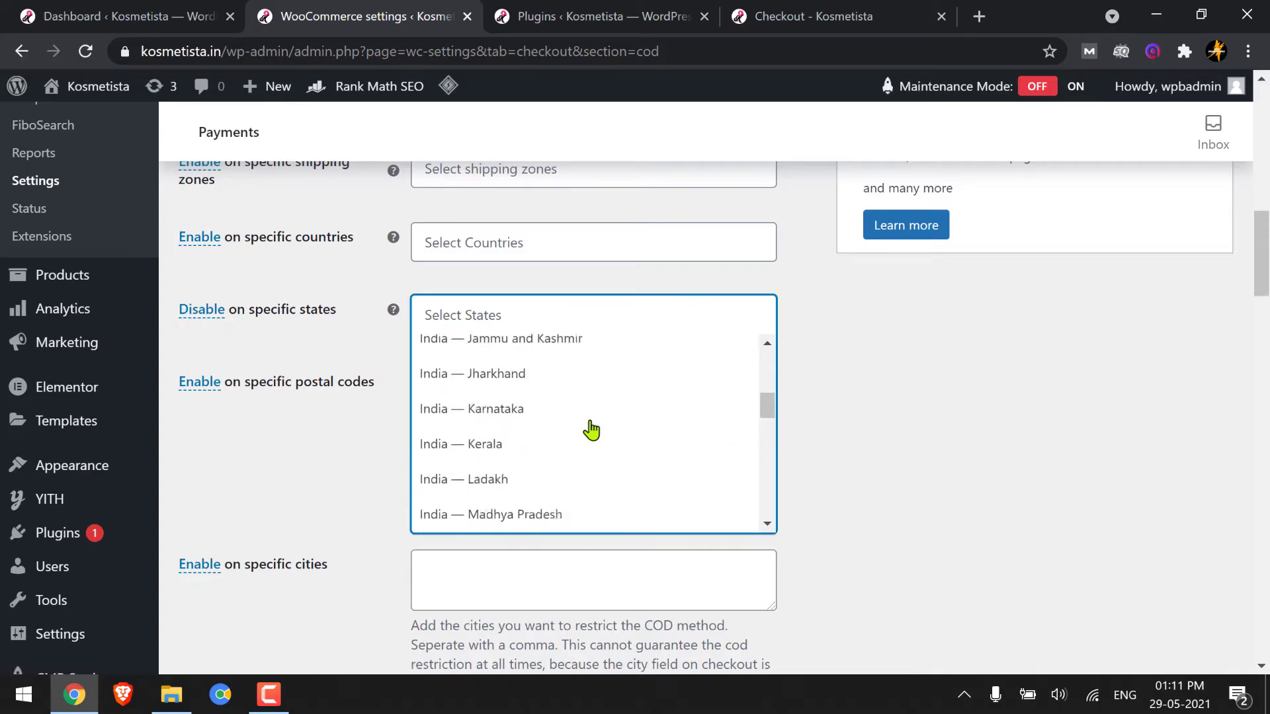
scroll(591, 430, "up", 5)
left_click(207, 318)
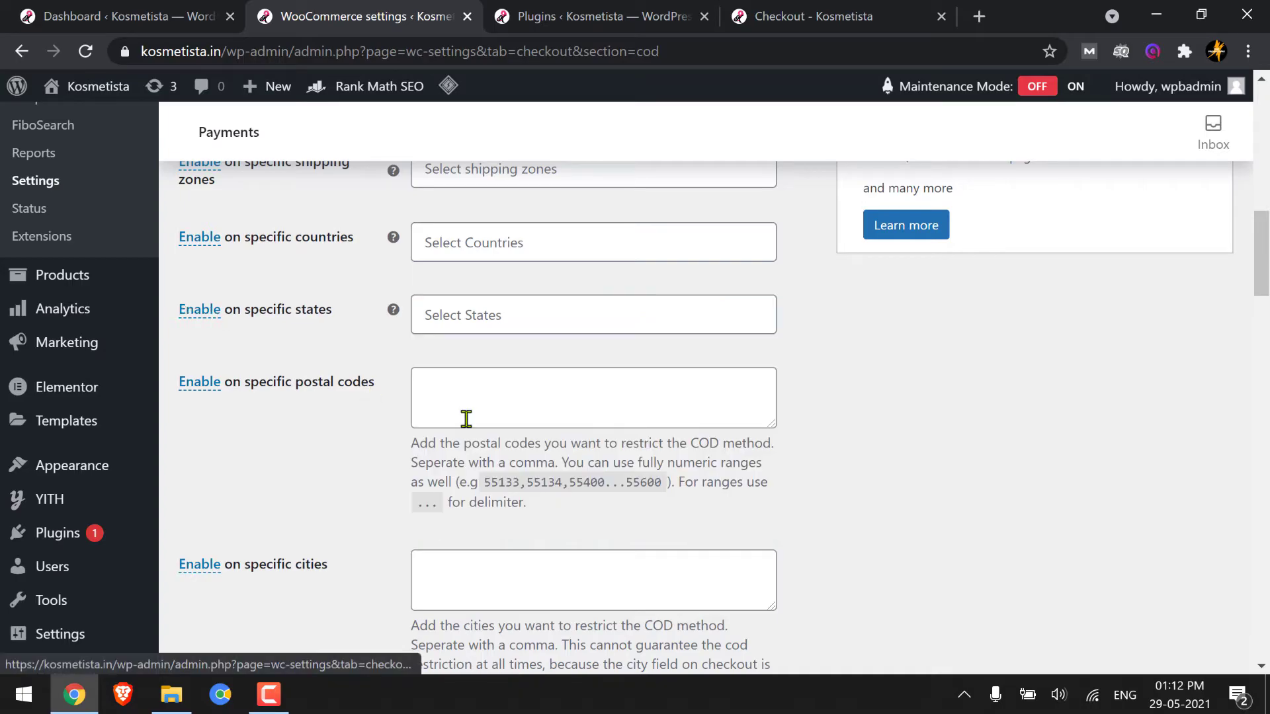
Highlight the city restriction help text and the 10000 cart amount limit, leaving it unchanged.
scroll(423, 416, "down", 1)
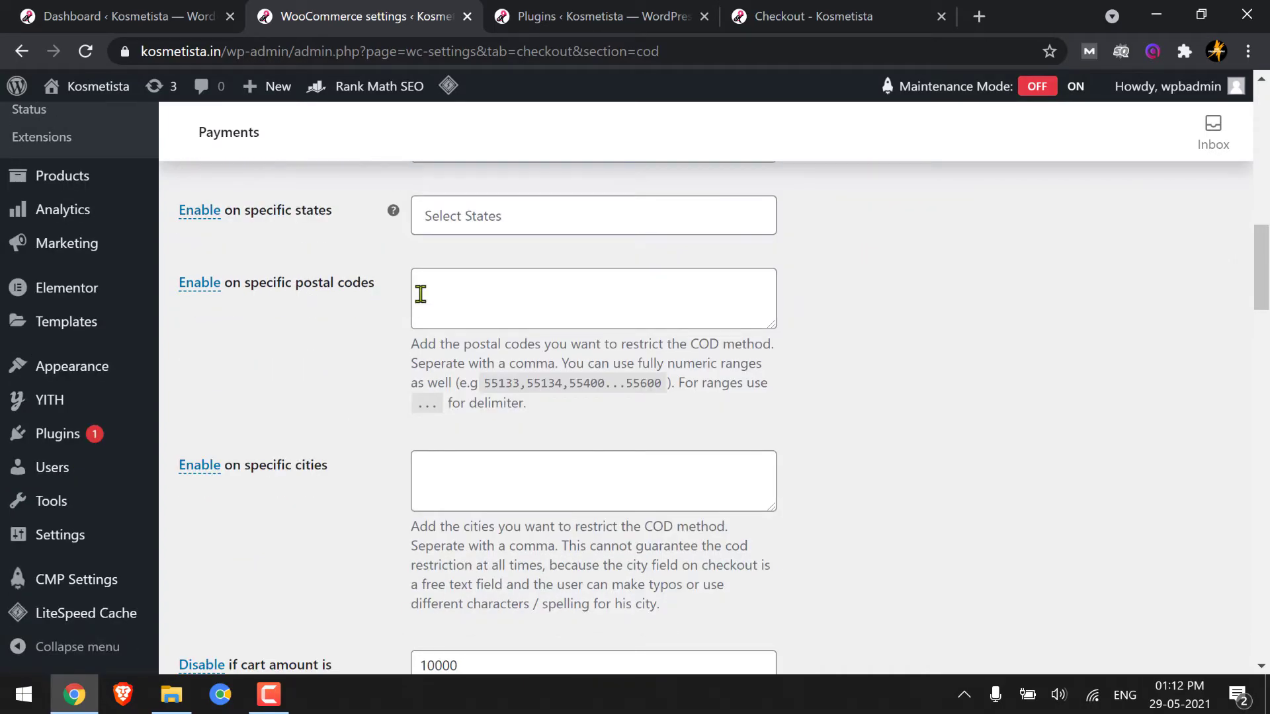
scroll(484, 312, "down", 1)
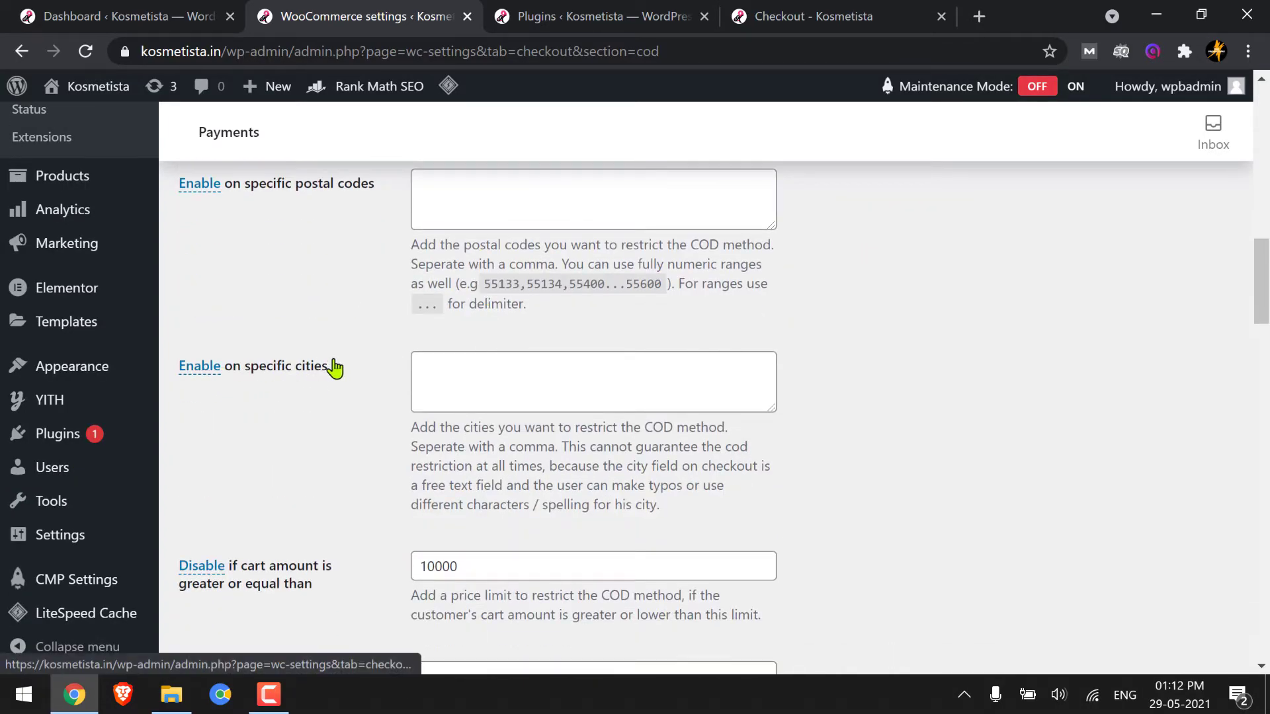
scroll(499, 396, "down", 1)
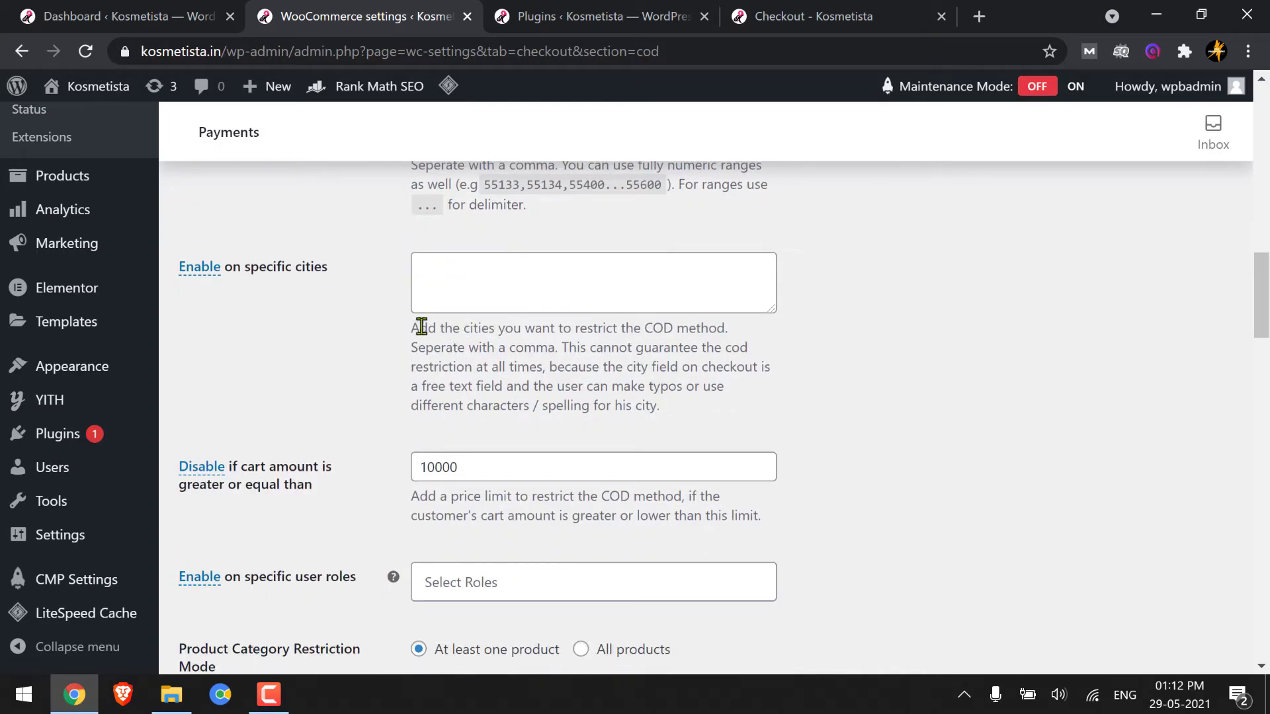
left_click_drag(411, 328, 709, 334)
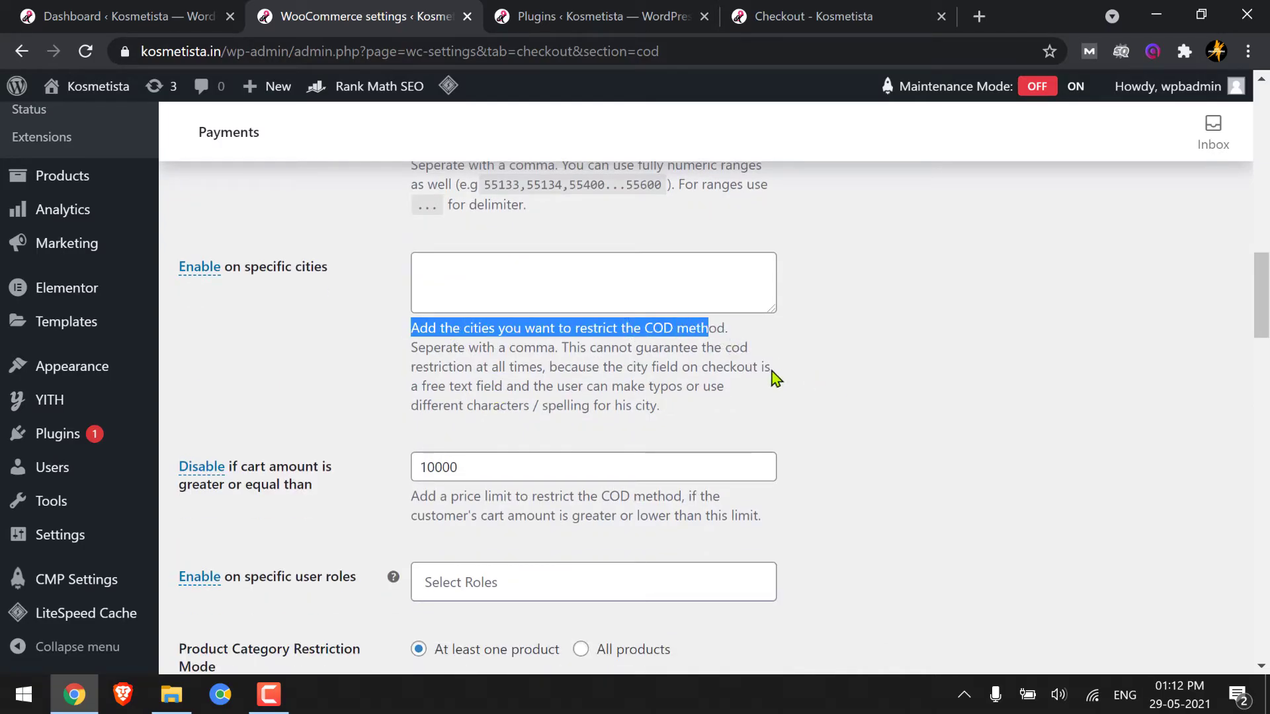
left_click(651, 354)
scroll(541, 438, "down", 2)
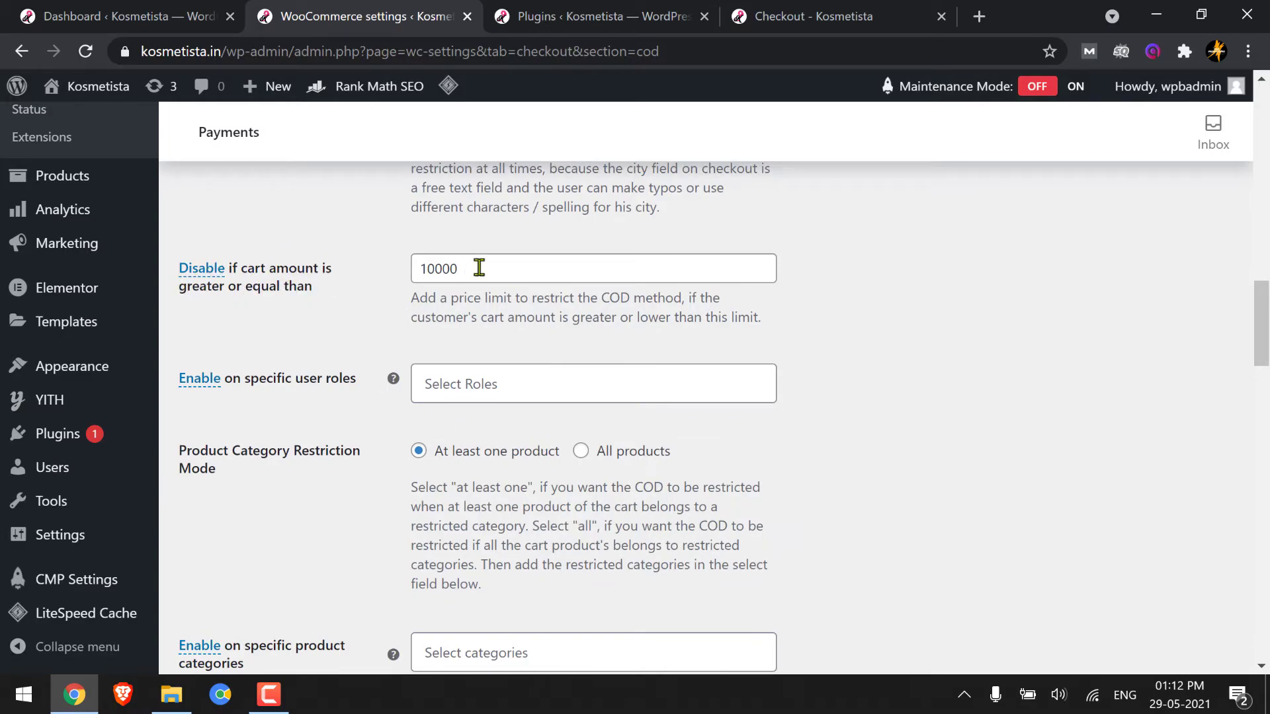
left_click_drag(479, 268, 414, 265)
left_click(858, 317)
scroll(503, 366, "down", 1)
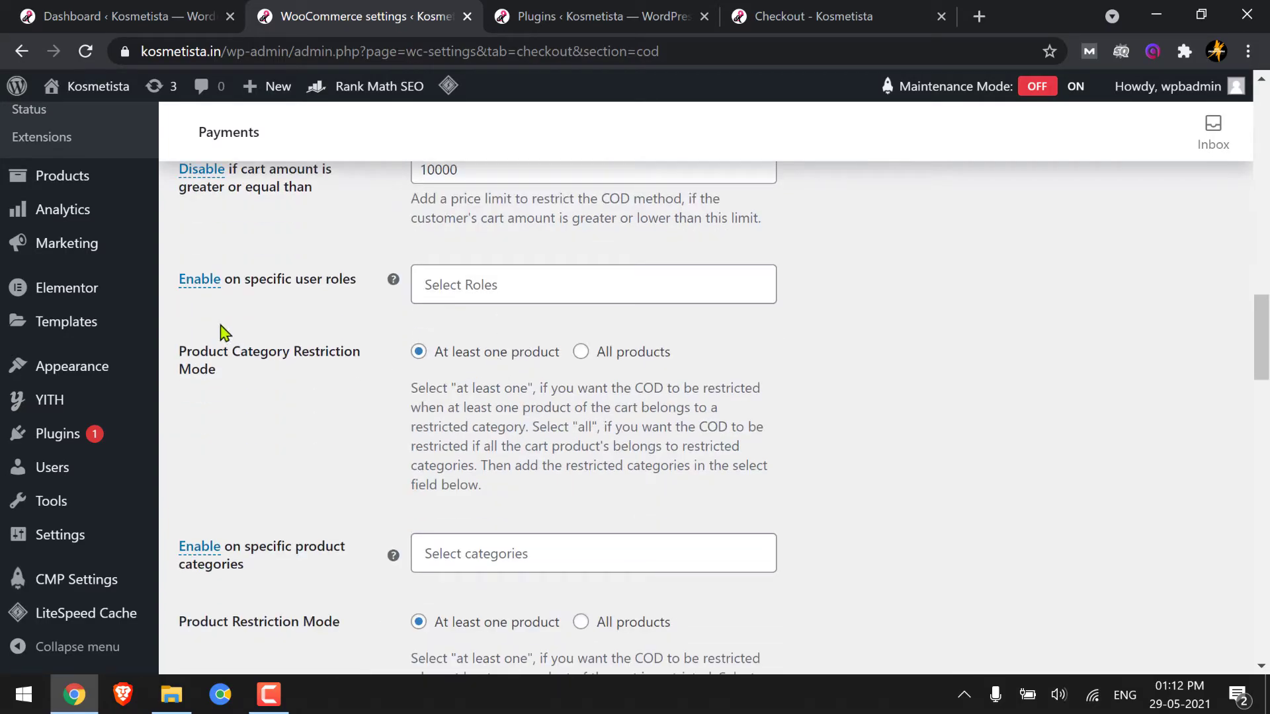
scroll(271, 312, "down", 3)
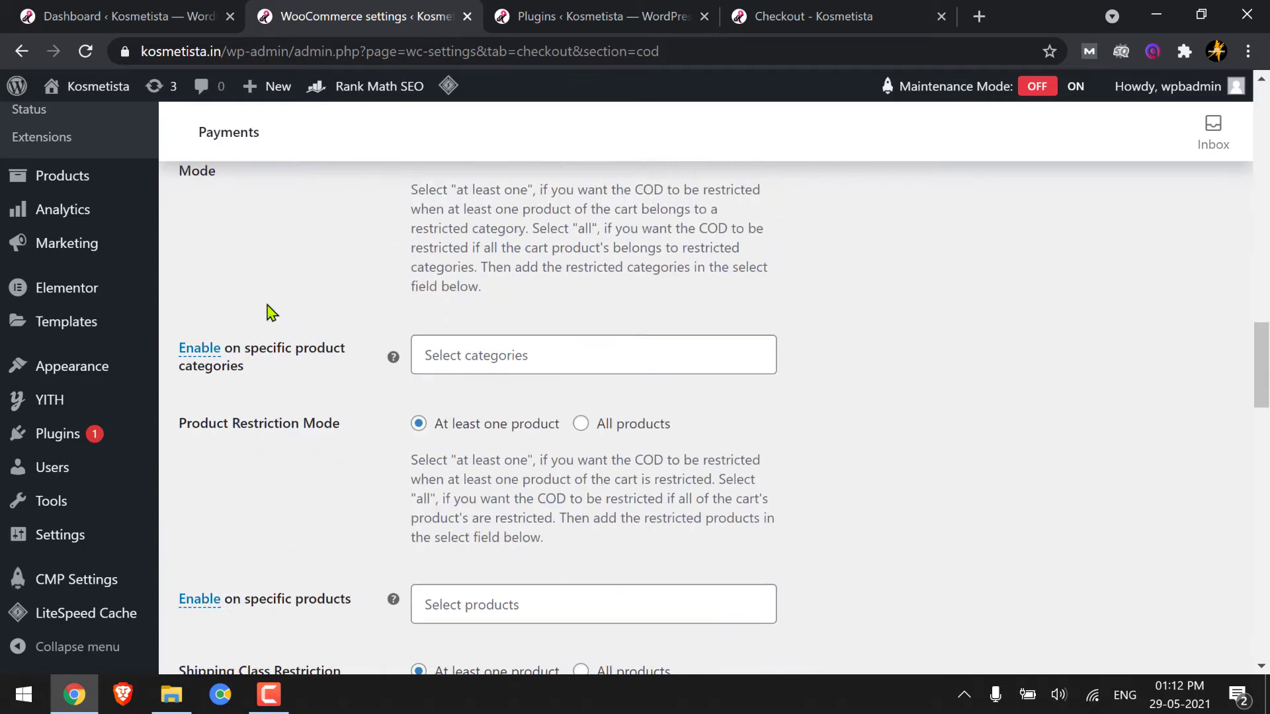
scroll(256, 364, "down", 1)
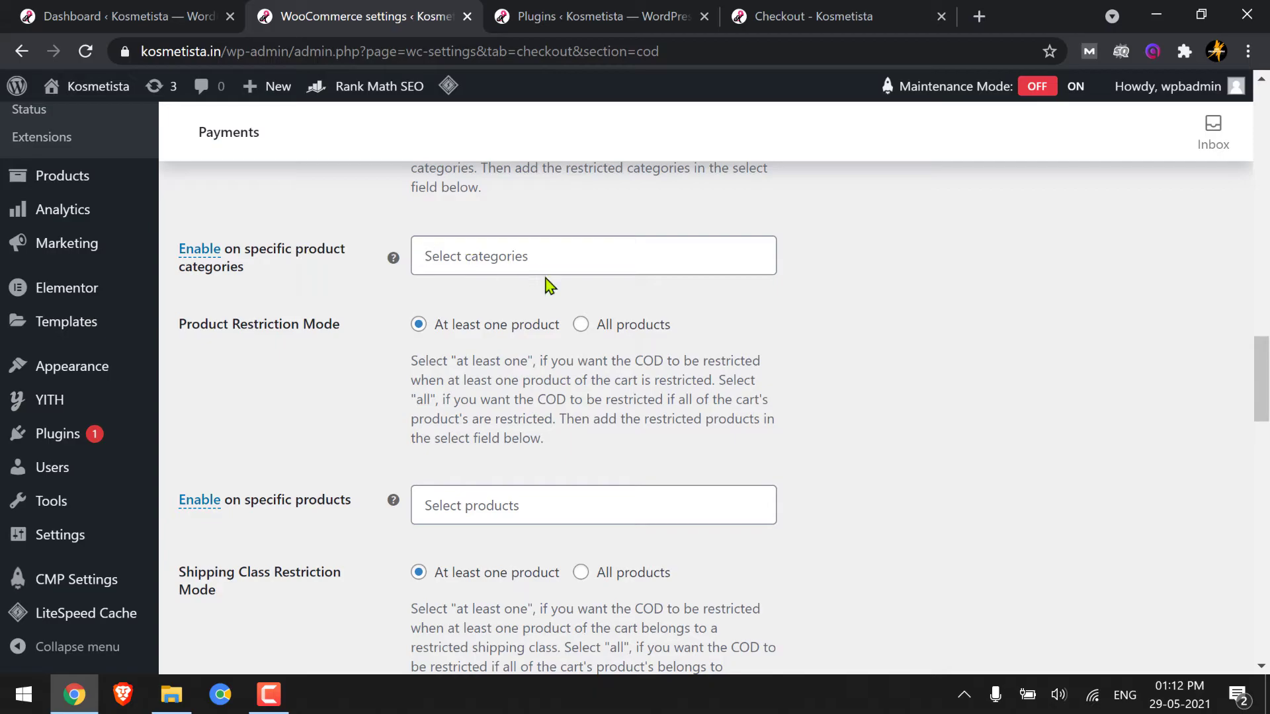
scroll(542, 415, "down", 3)
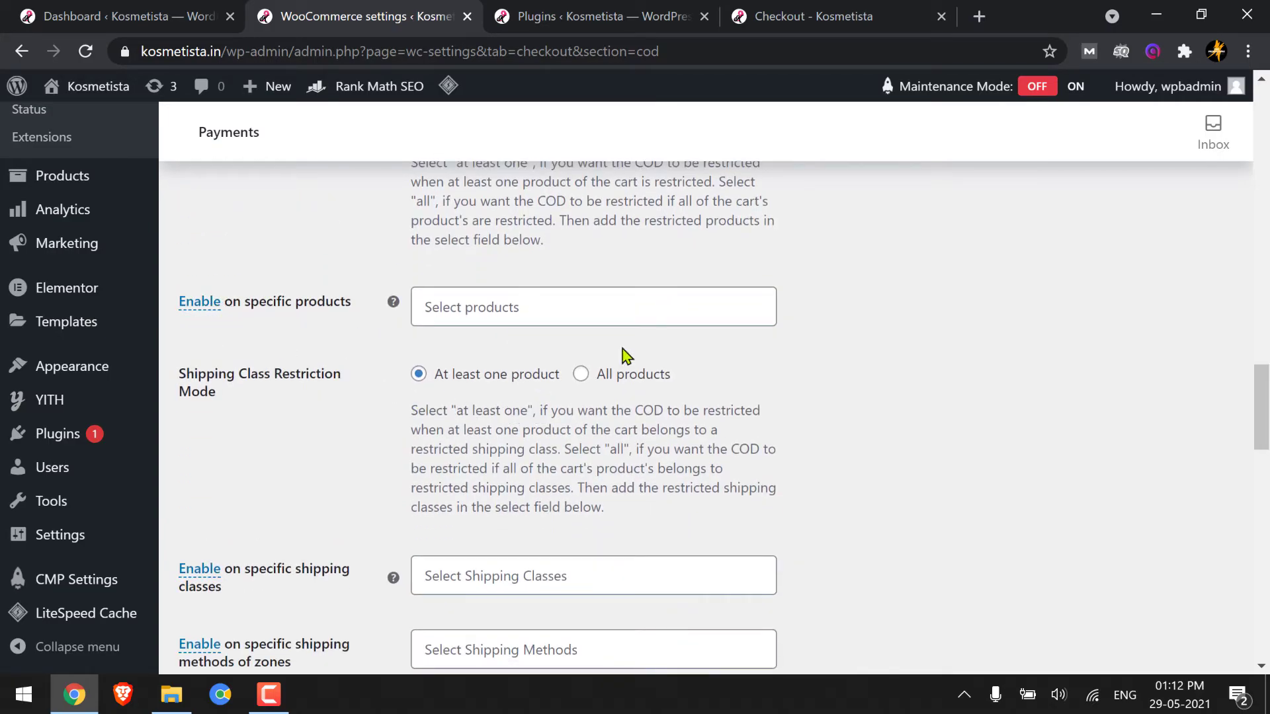
scroll(757, 387, "down", 2)
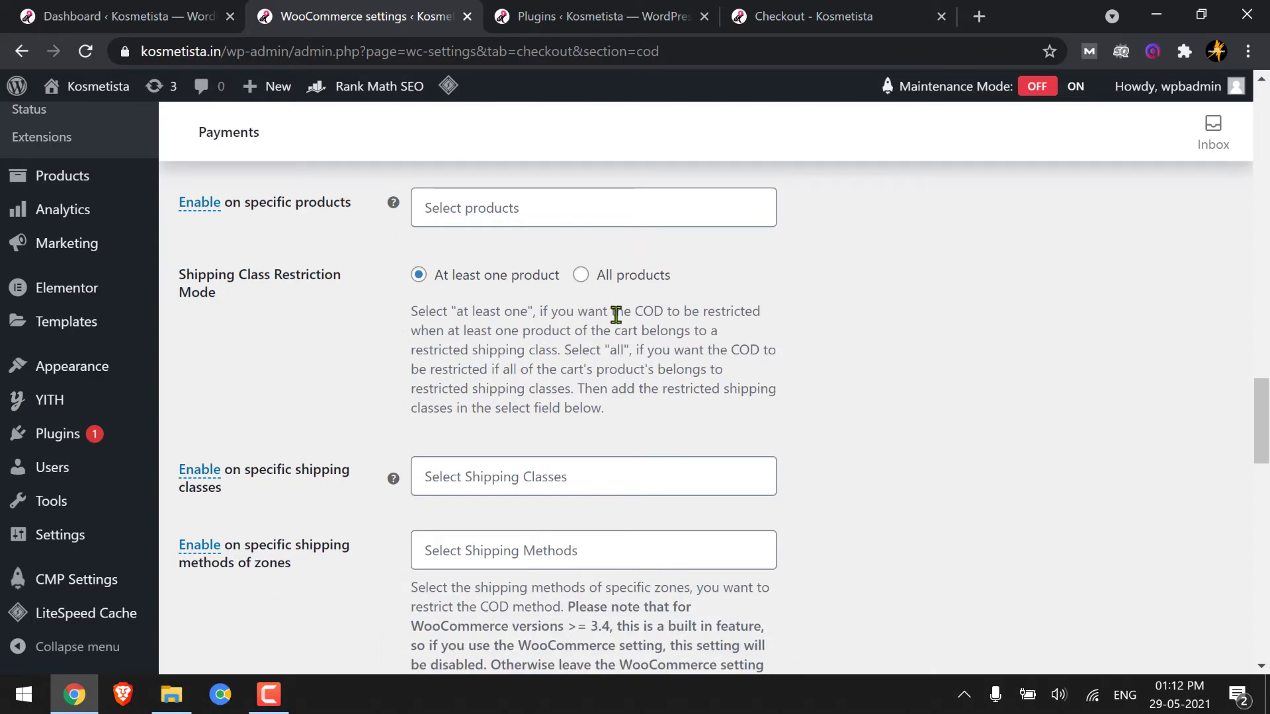
scroll(395, 314, "down", 3)
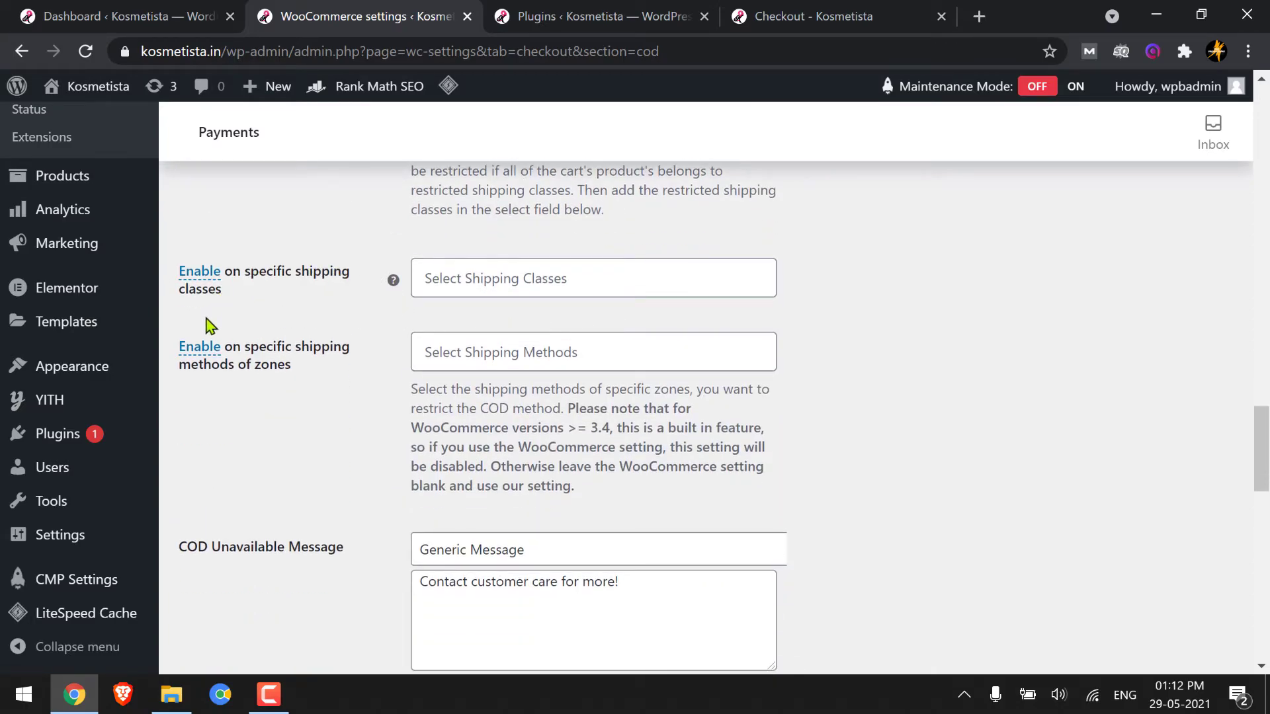
scroll(205, 324, "down", 2)
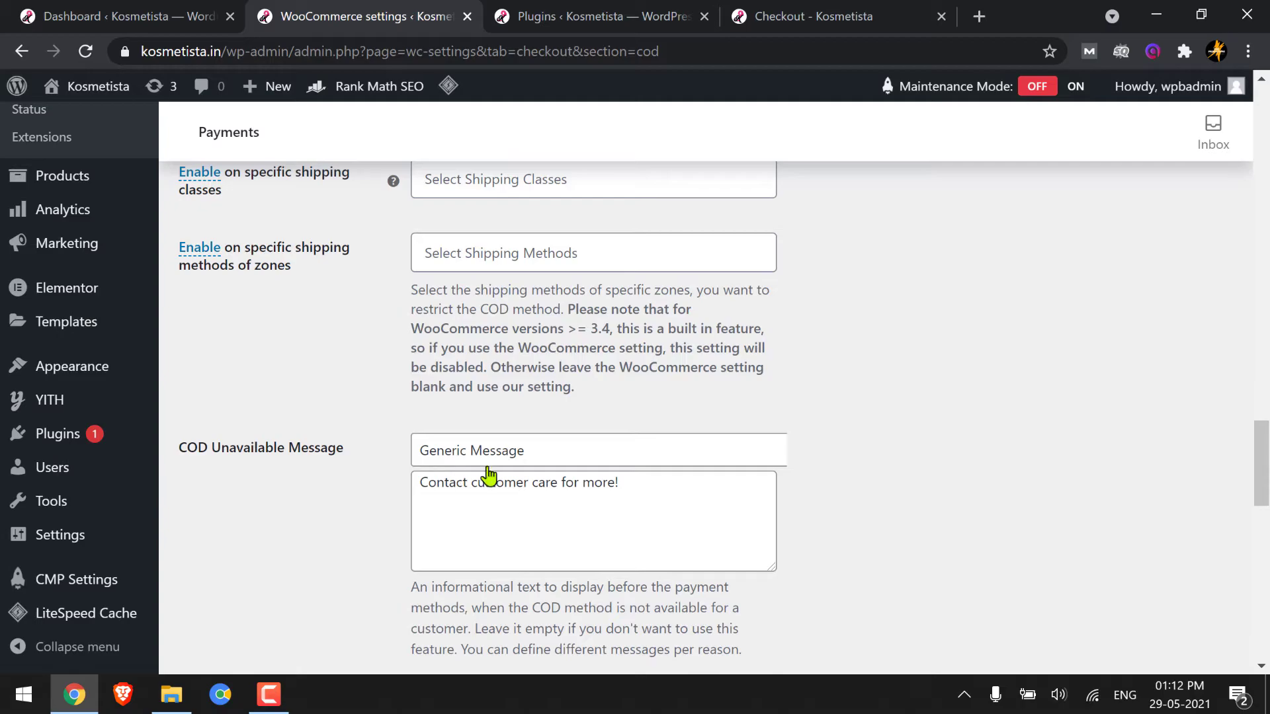
left_click(674, 461)
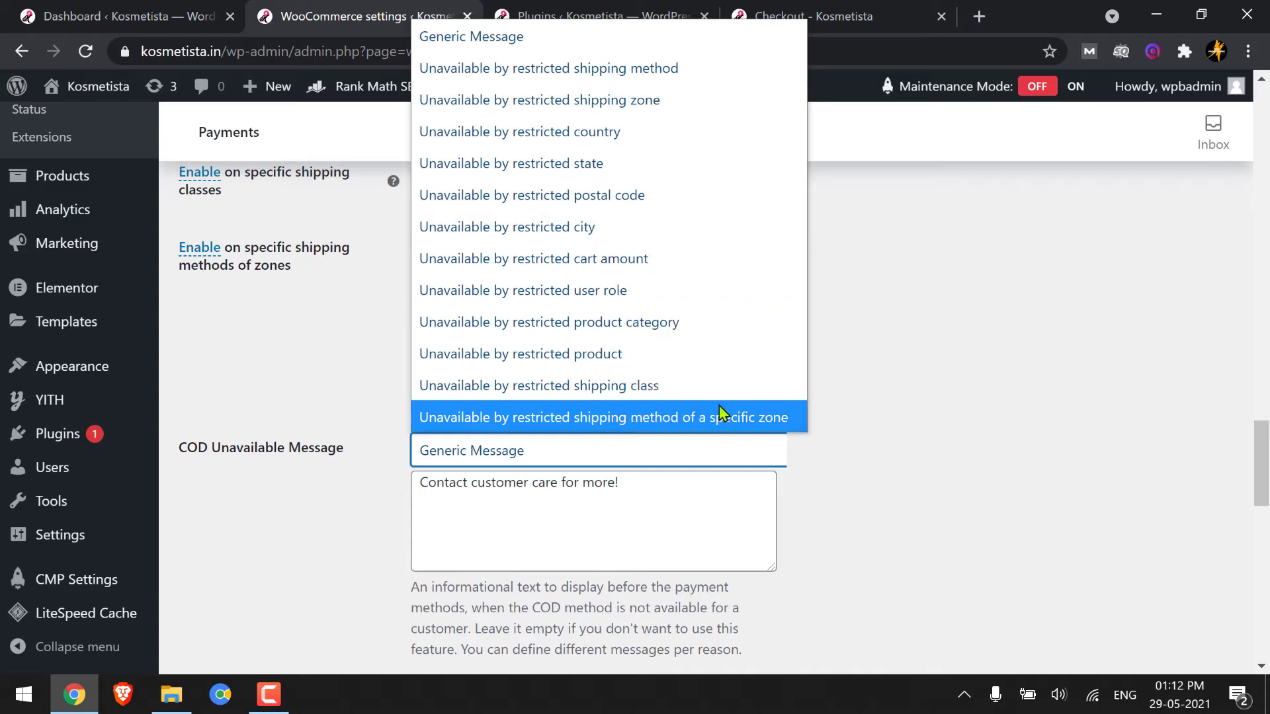
left_click(667, 275)
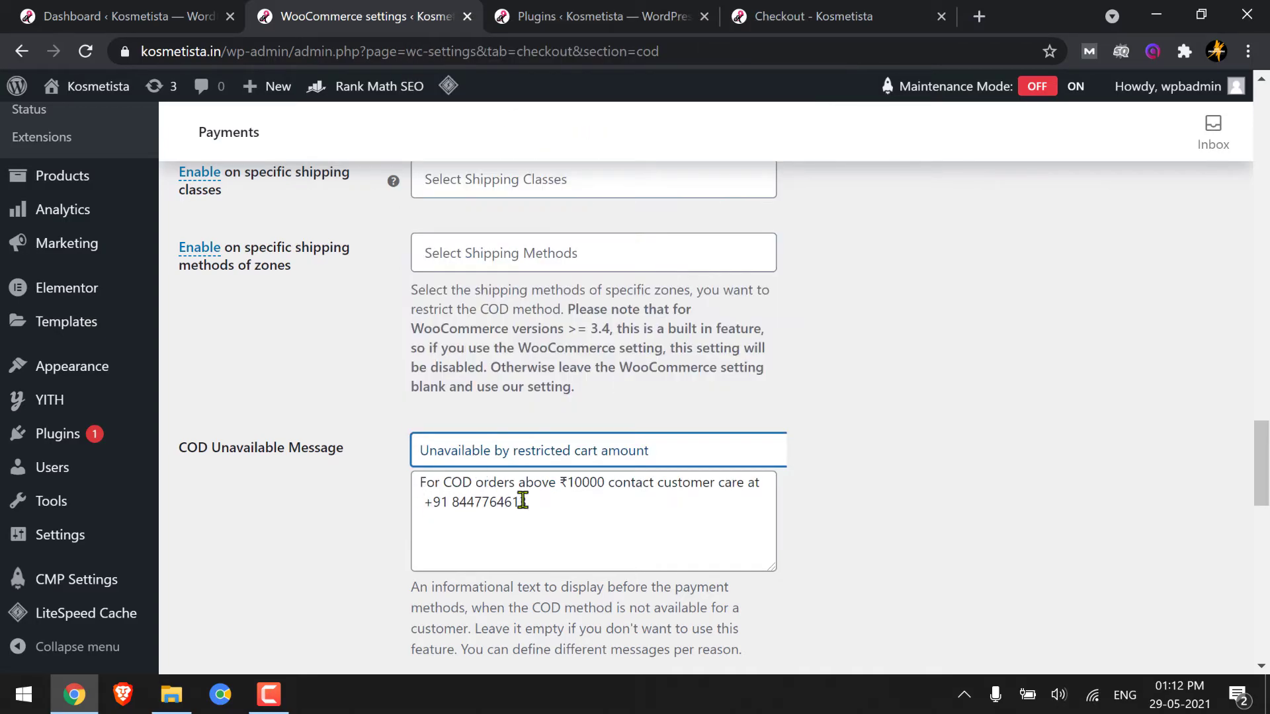
left_click_drag(522, 501, 414, 482)
left_click(501, 455)
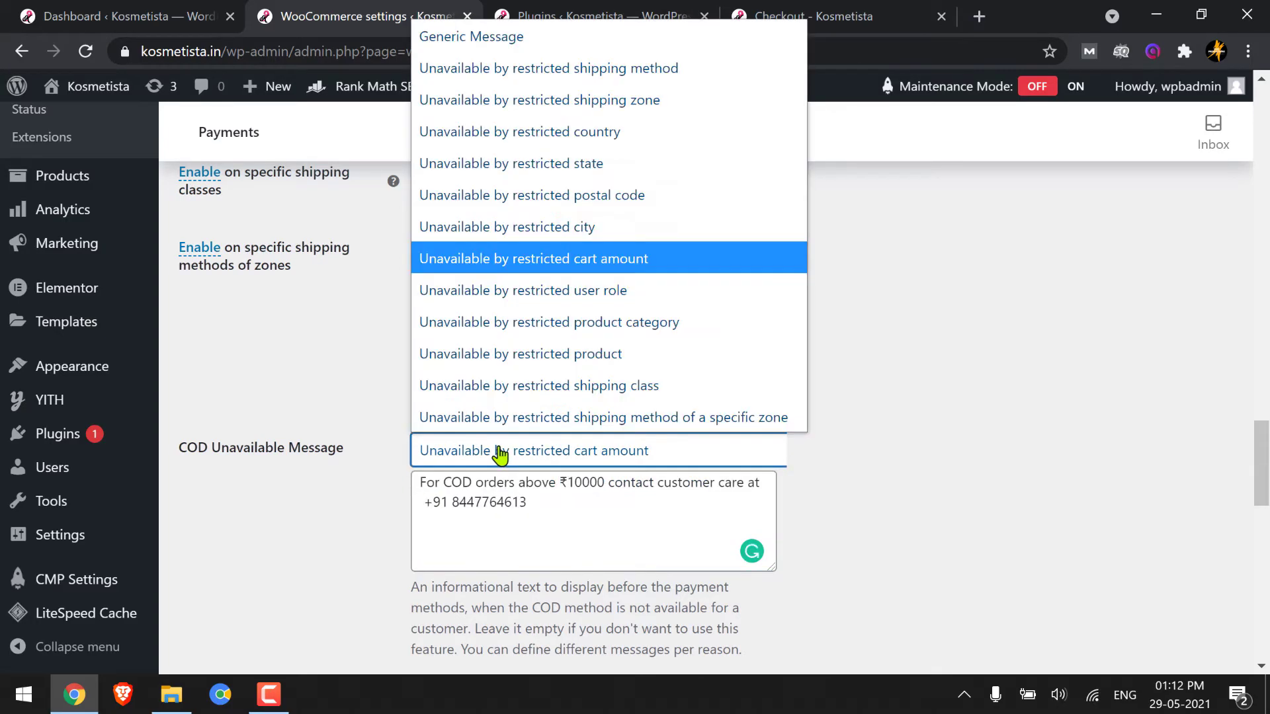
left_click(590, 39)
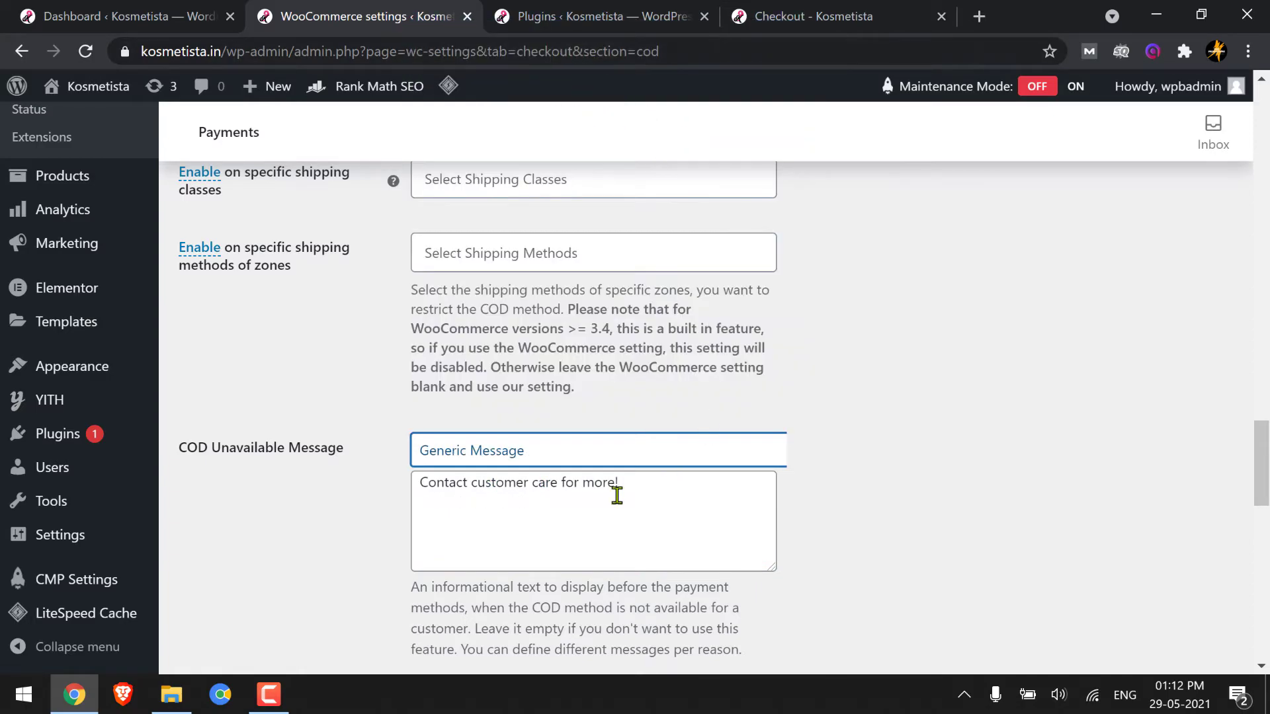
scroll(850, 506, "down", 5)
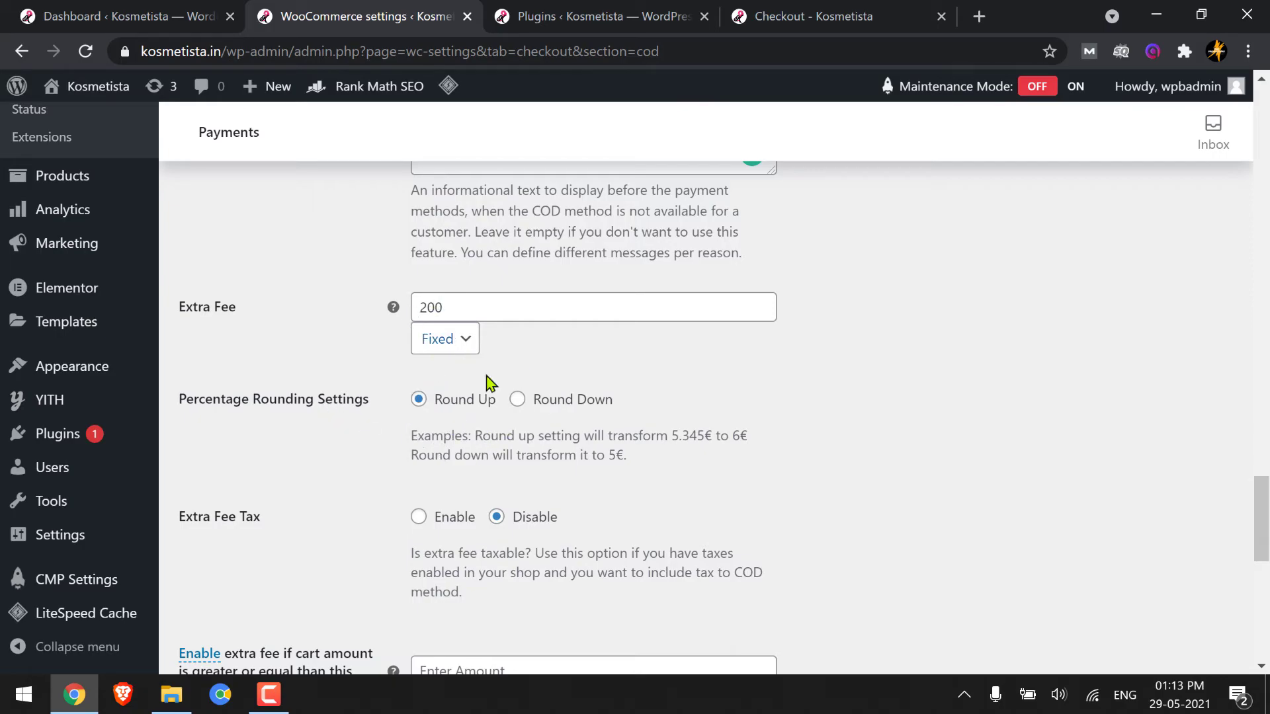
Review the remaining Smart COD fee options and save the Cash on delivery settings.
scroll(706, 455, "down", 1)
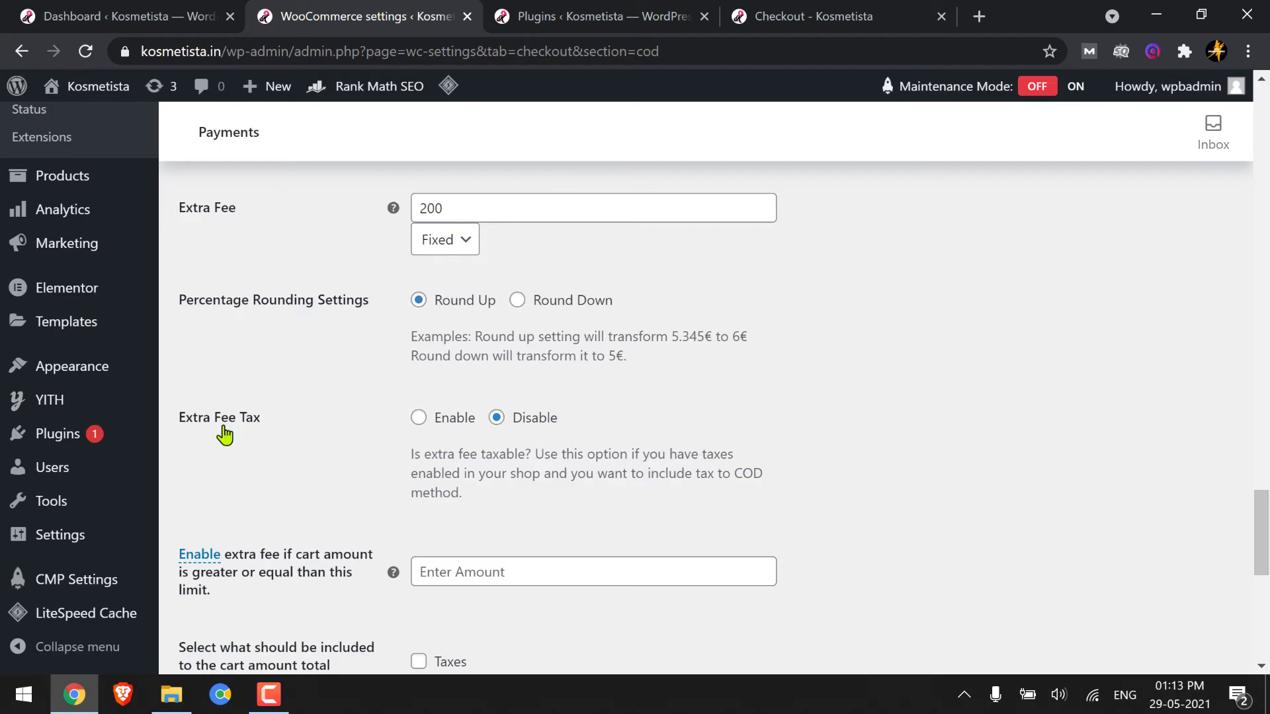
scroll(575, 397, "down", 1)
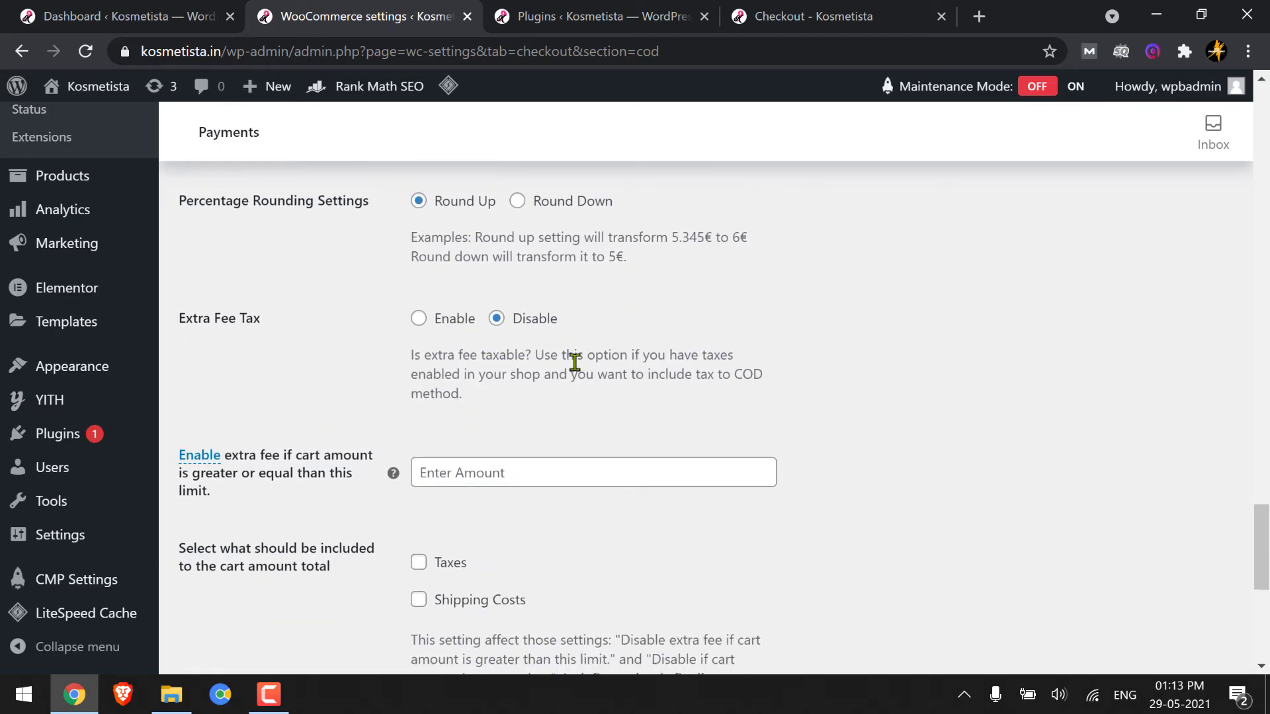
scroll(848, 405, "down", 1)
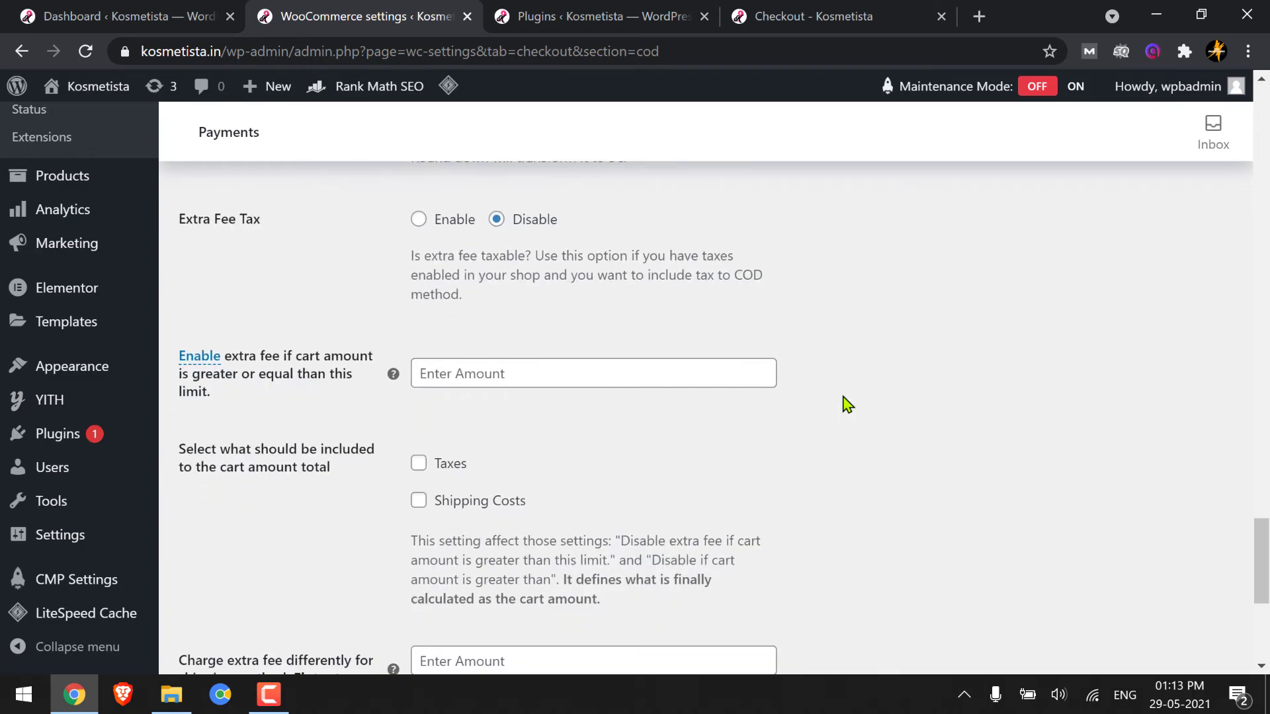
double_click(718, 256)
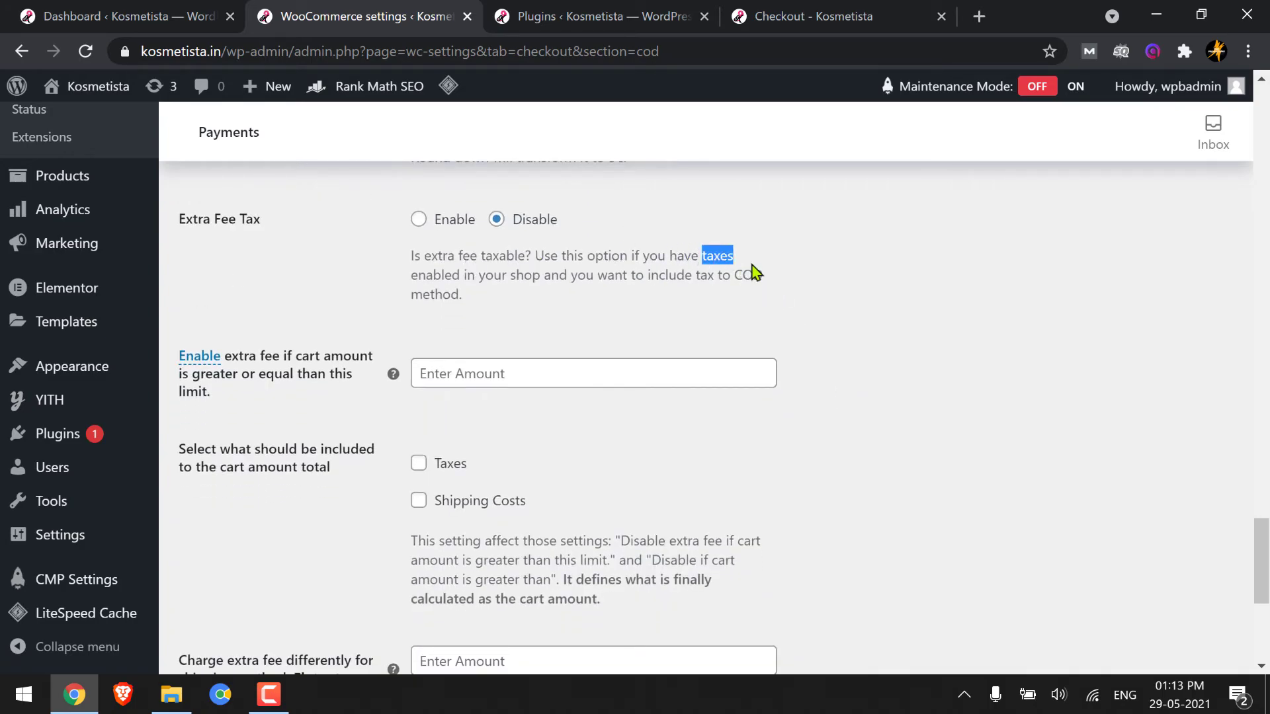
left_click(831, 276)
scroll(1114, 411, "down", 2)
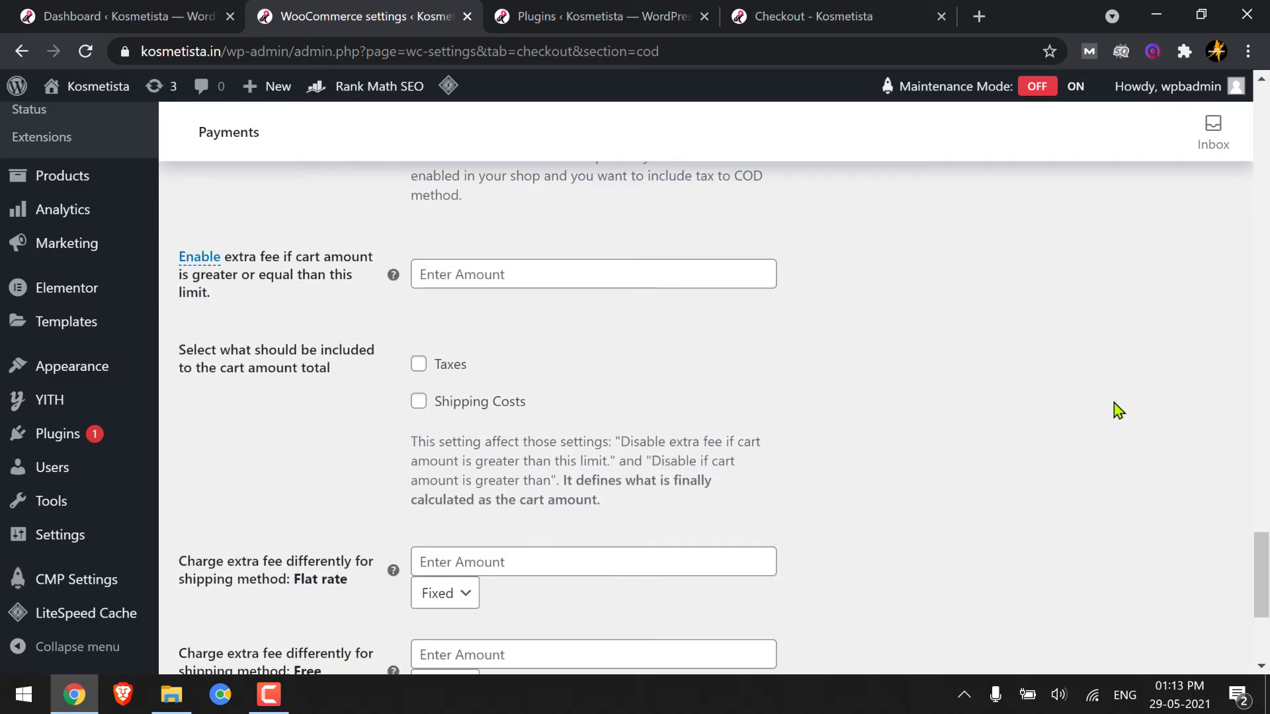
scroll(806, 433, "down", 2)
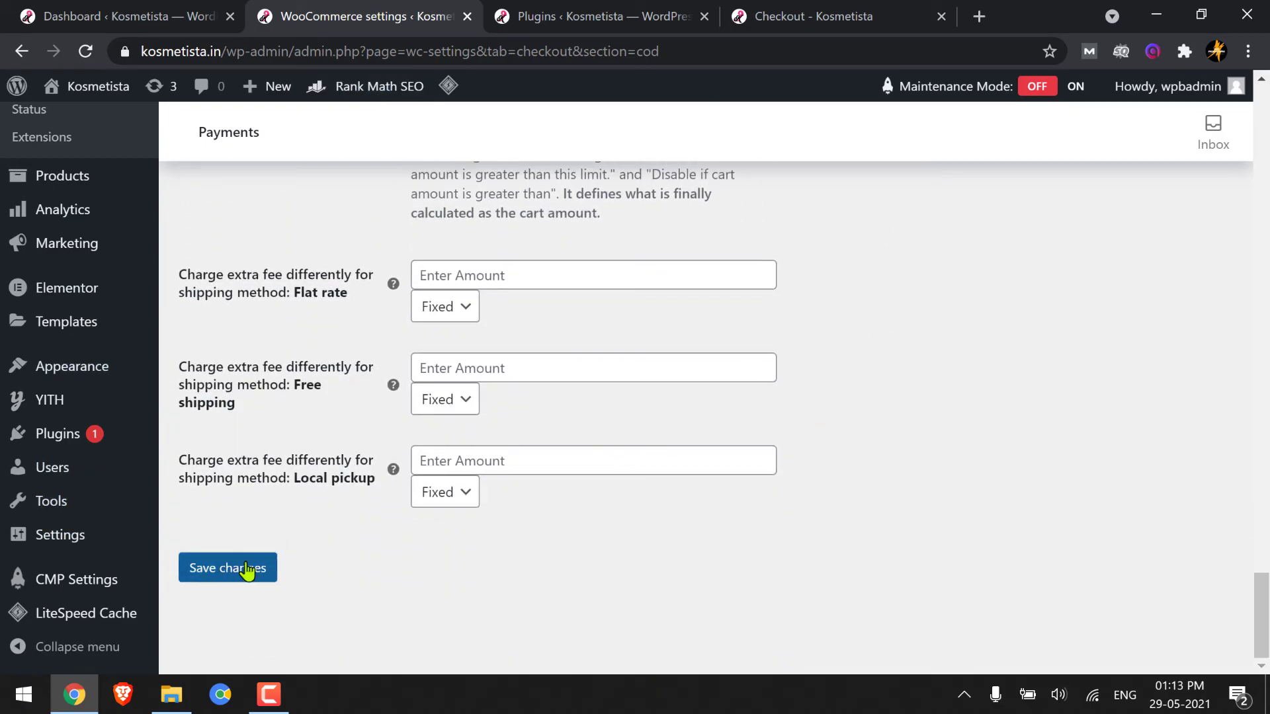
left_click(275, 575)
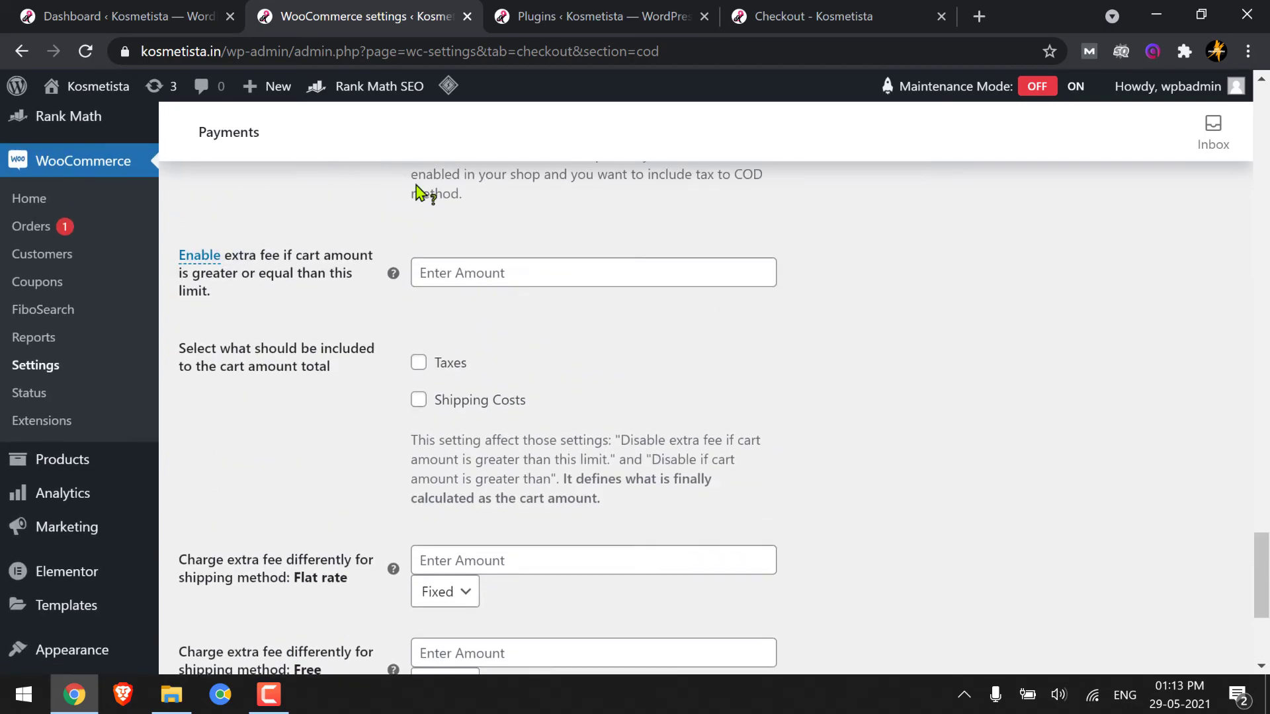
Verify the checkout page shows the ₹200 Cash on delivery fee, then go to the store home page.
left_click(535, 16)
left_click(768, 20)
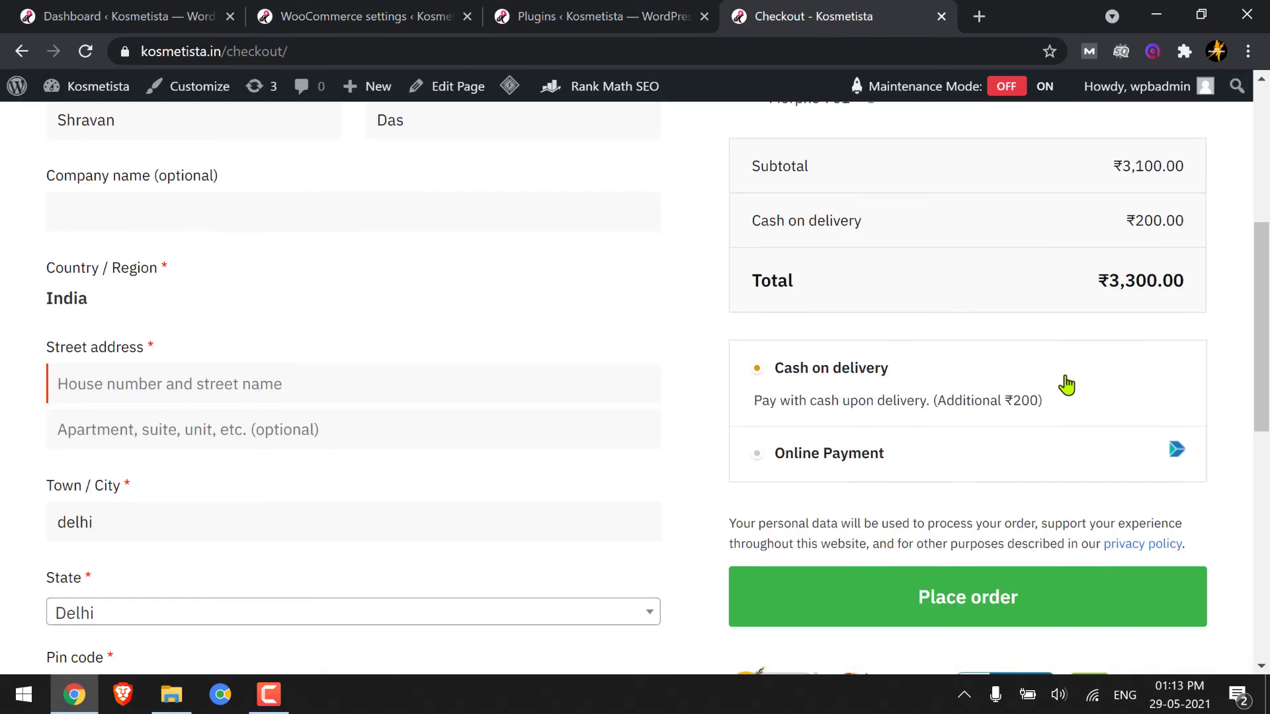
scroll(797, 400, "up", 3)
scroll(805, 471, "down", 5)
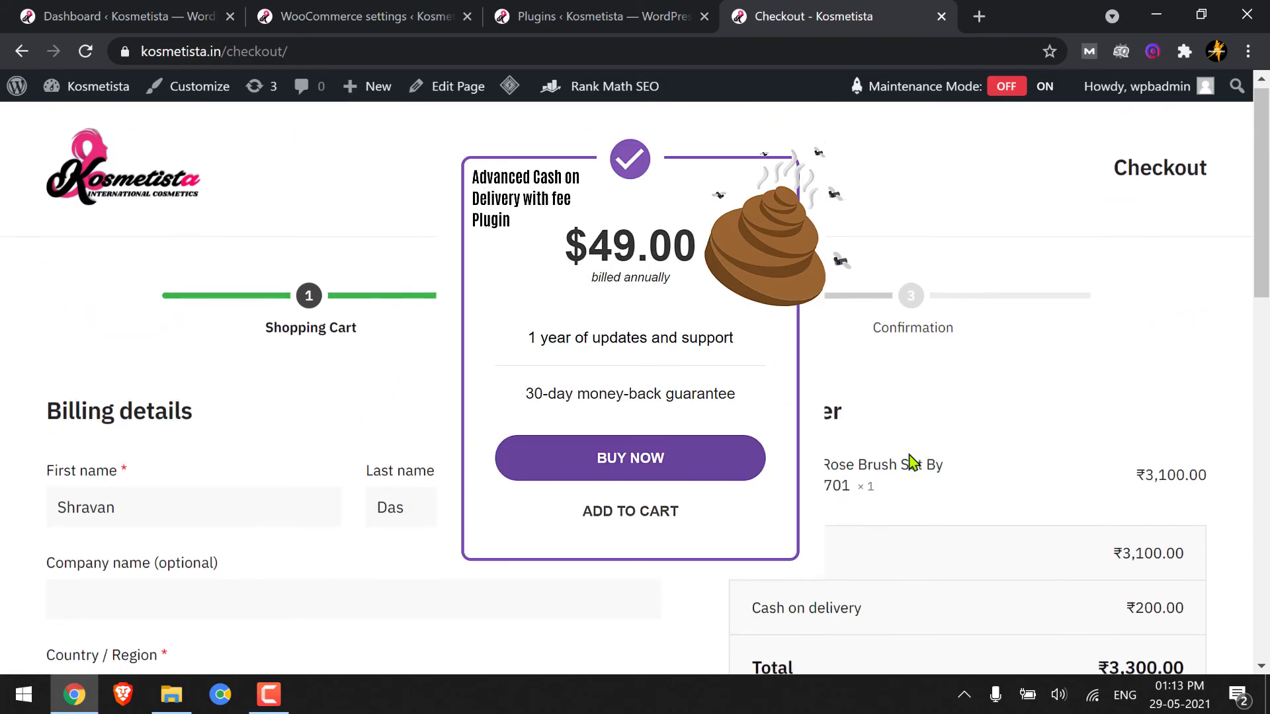
left_click(112, 167)
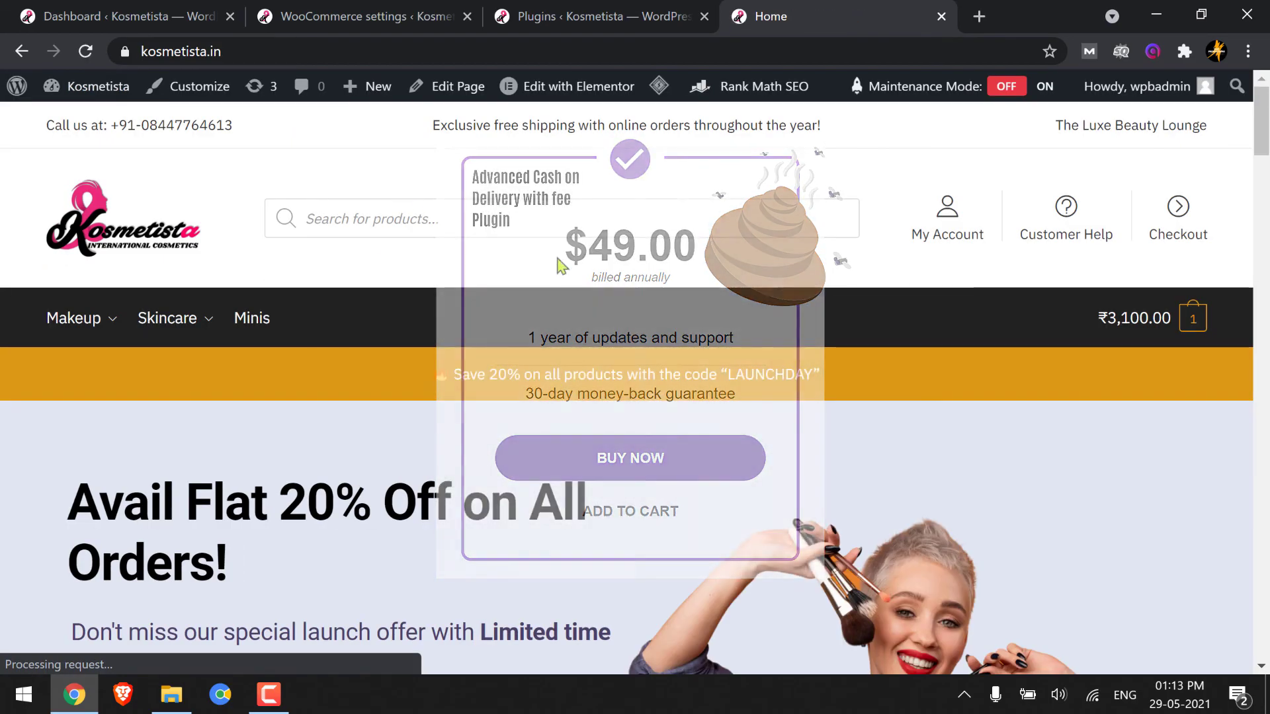
scroll(1026, 311, "down", 5)
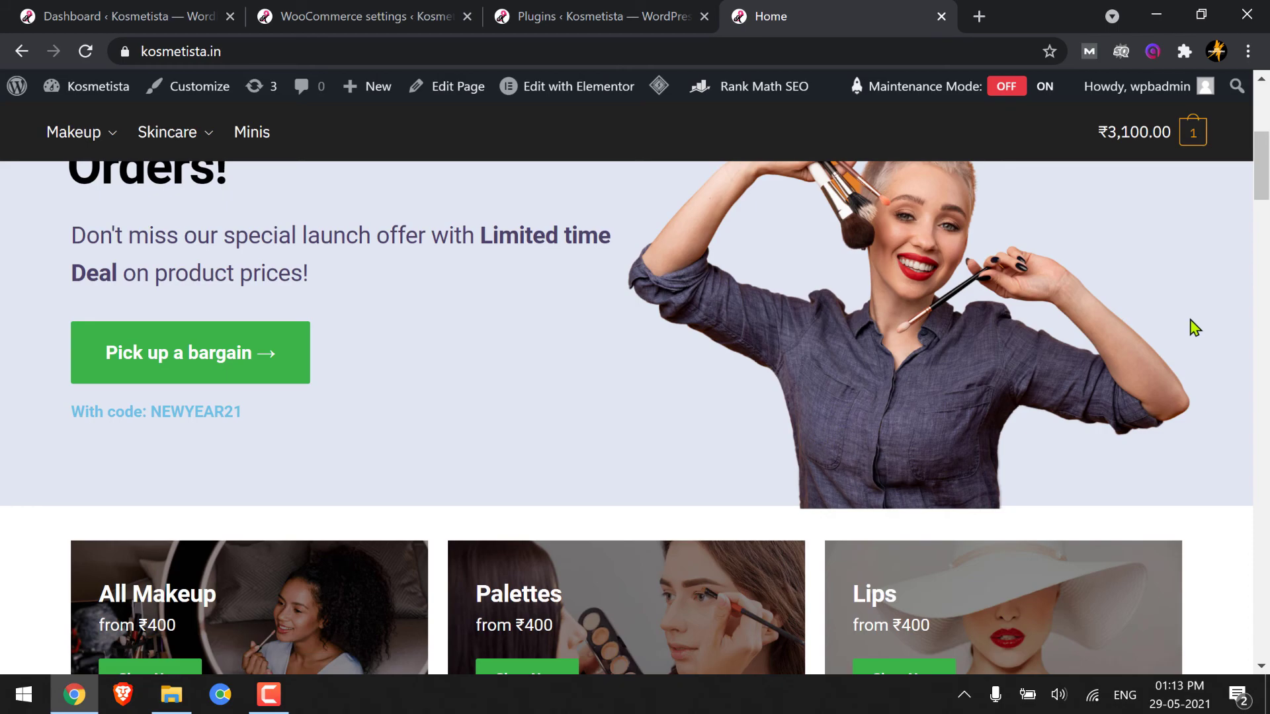
scroll(1191, 327, "down", 5)
scroll(1194, 326, "down", 4)
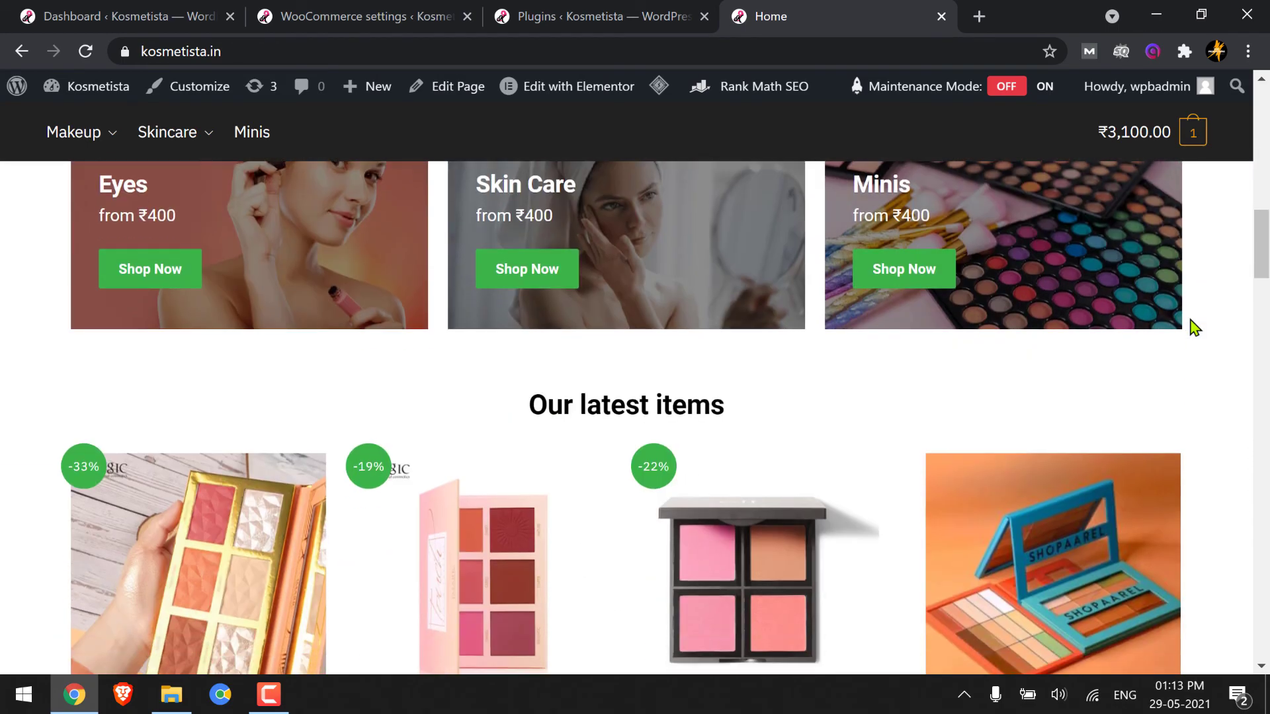
scroll(1194, 327, "down", 3)
scroll(1194, 327, "down", 4)
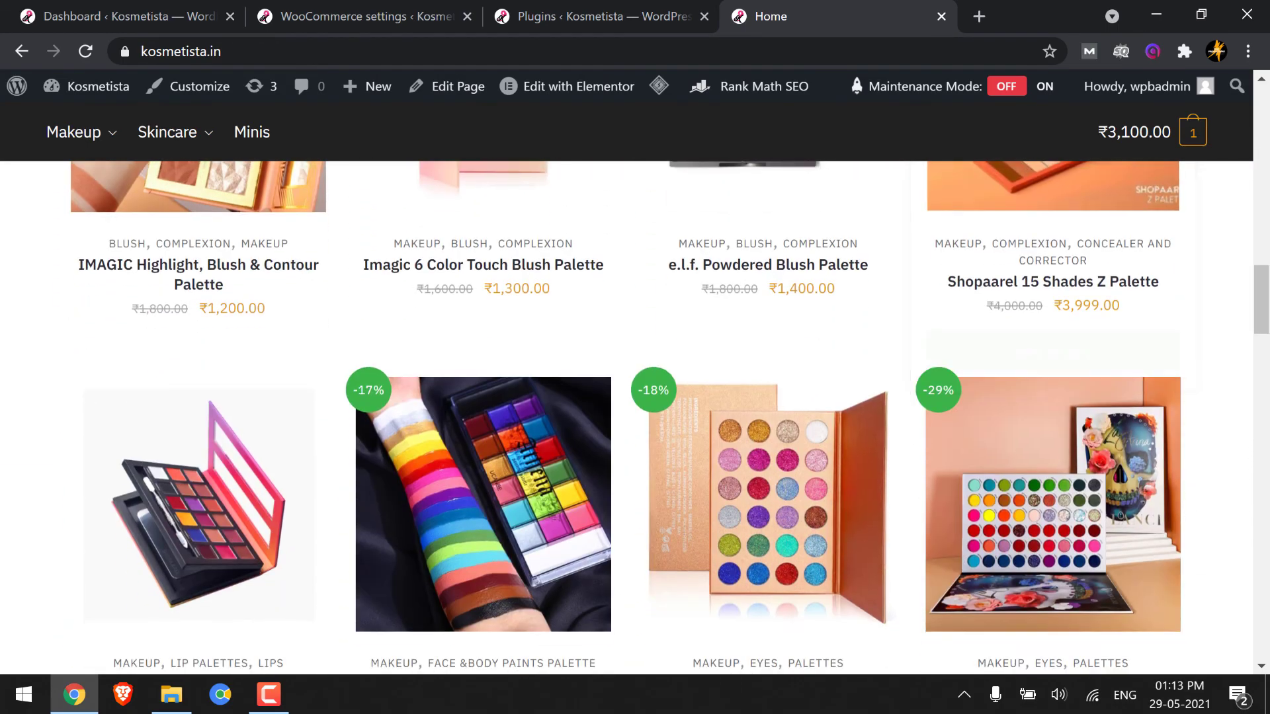